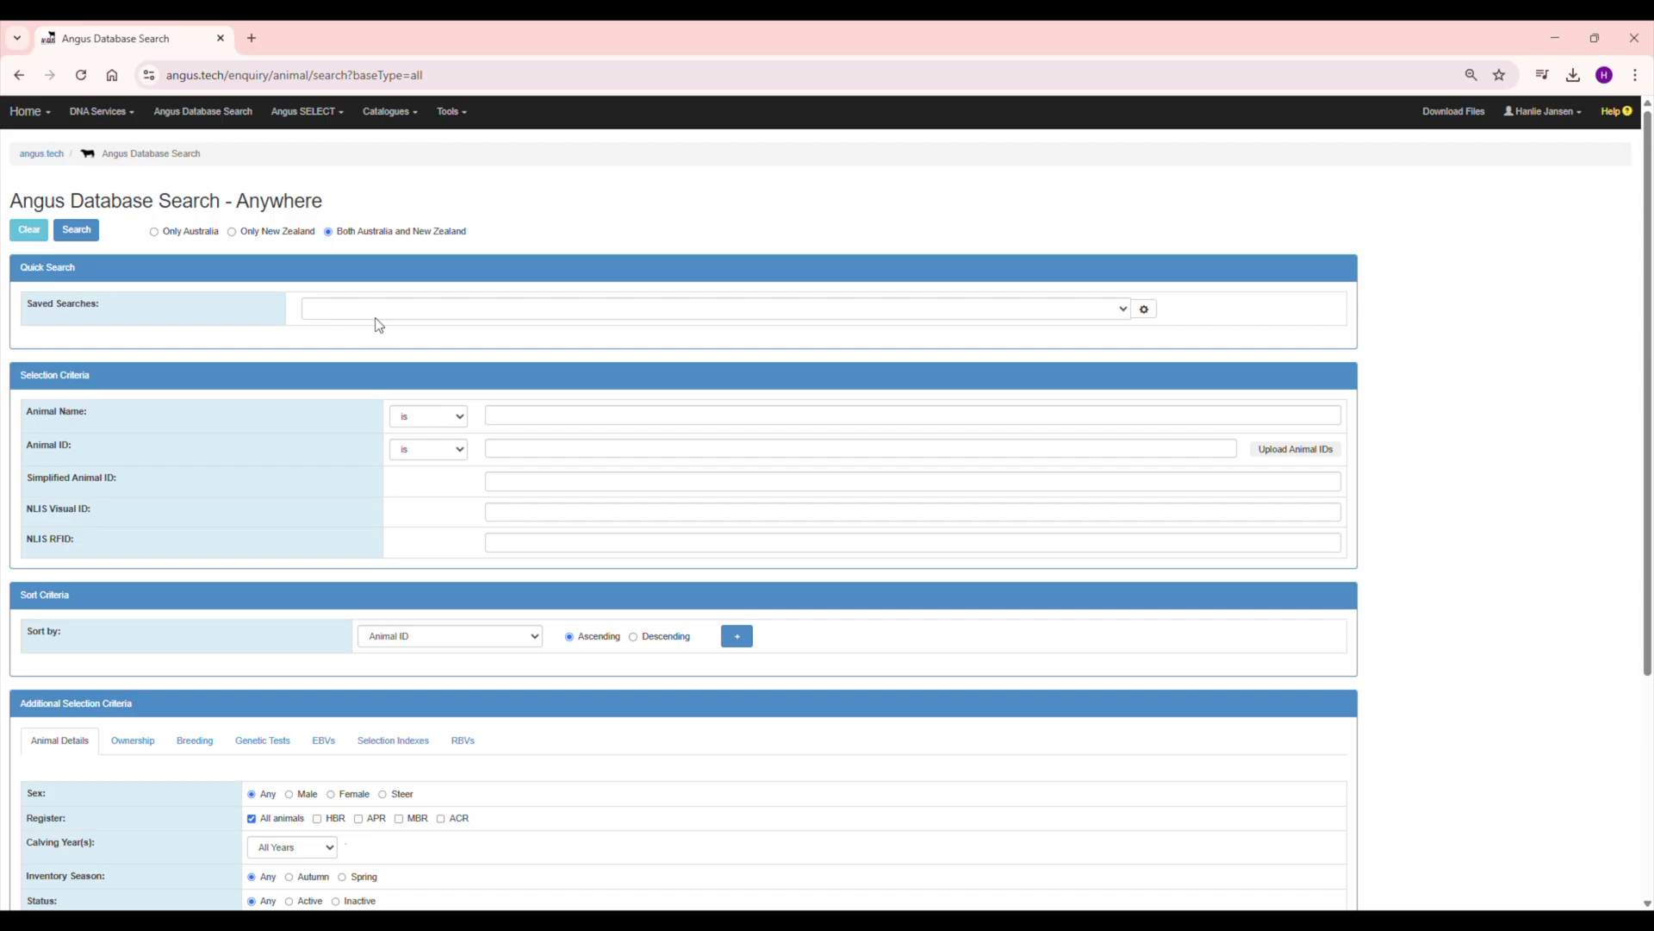
Step: Choose the saved quick search "50 Most Widely Used Sires in Past 2 Years"
{"action": "left_click", "coordinate": [379, 322]}
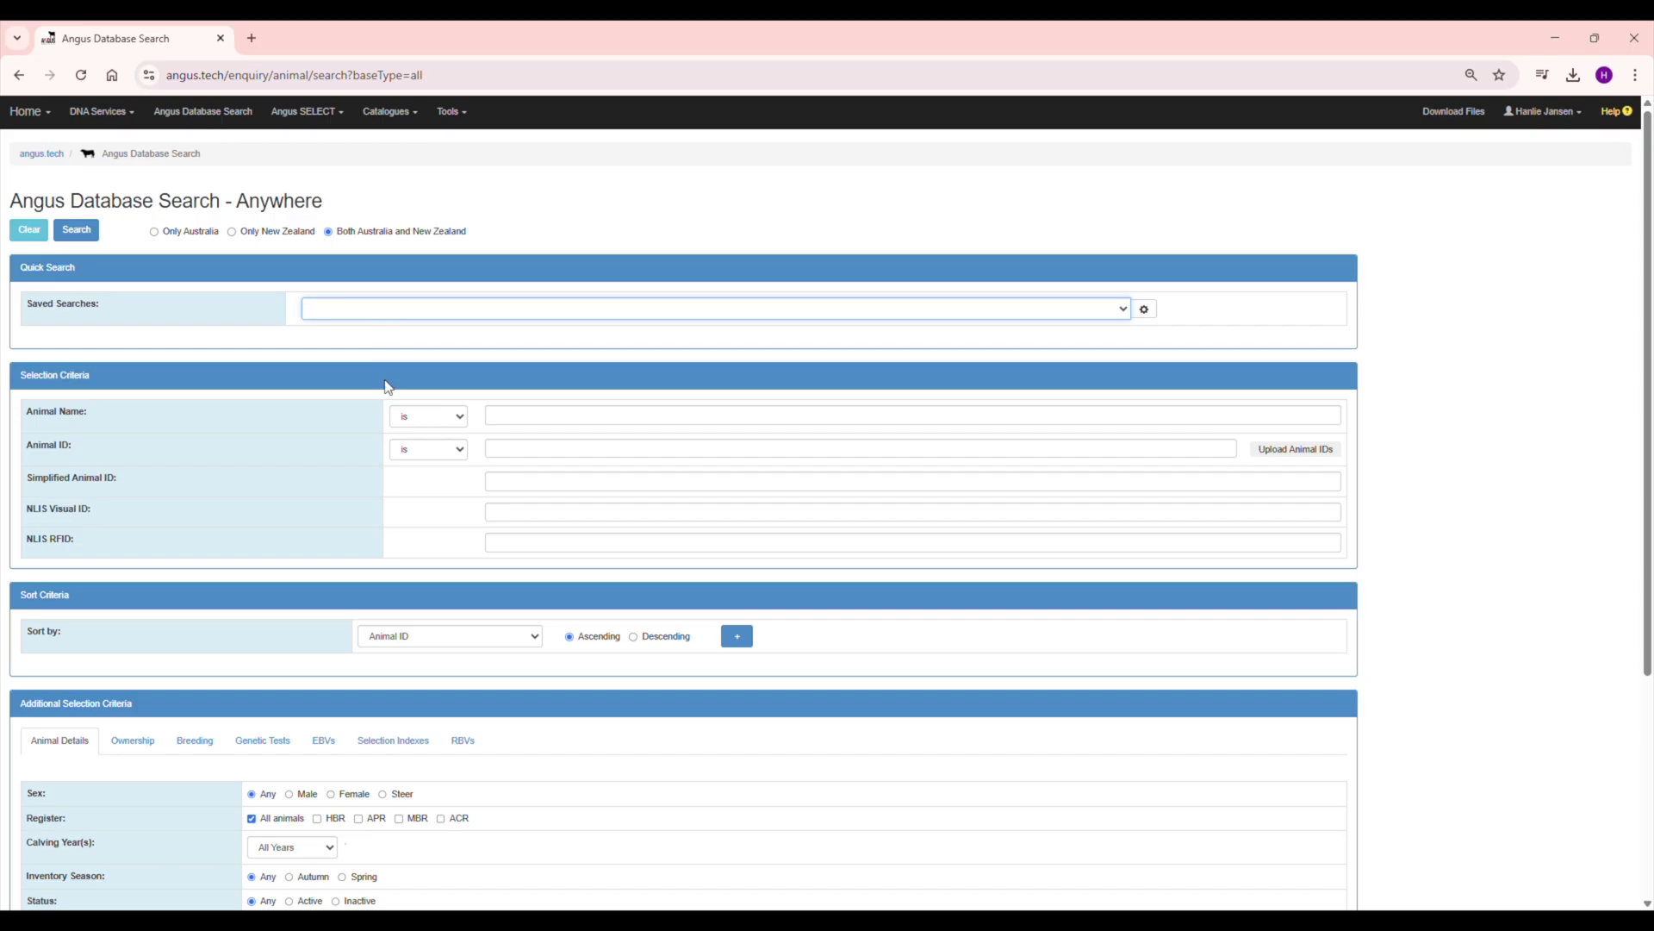
{"action": "key", "text": "Down"}
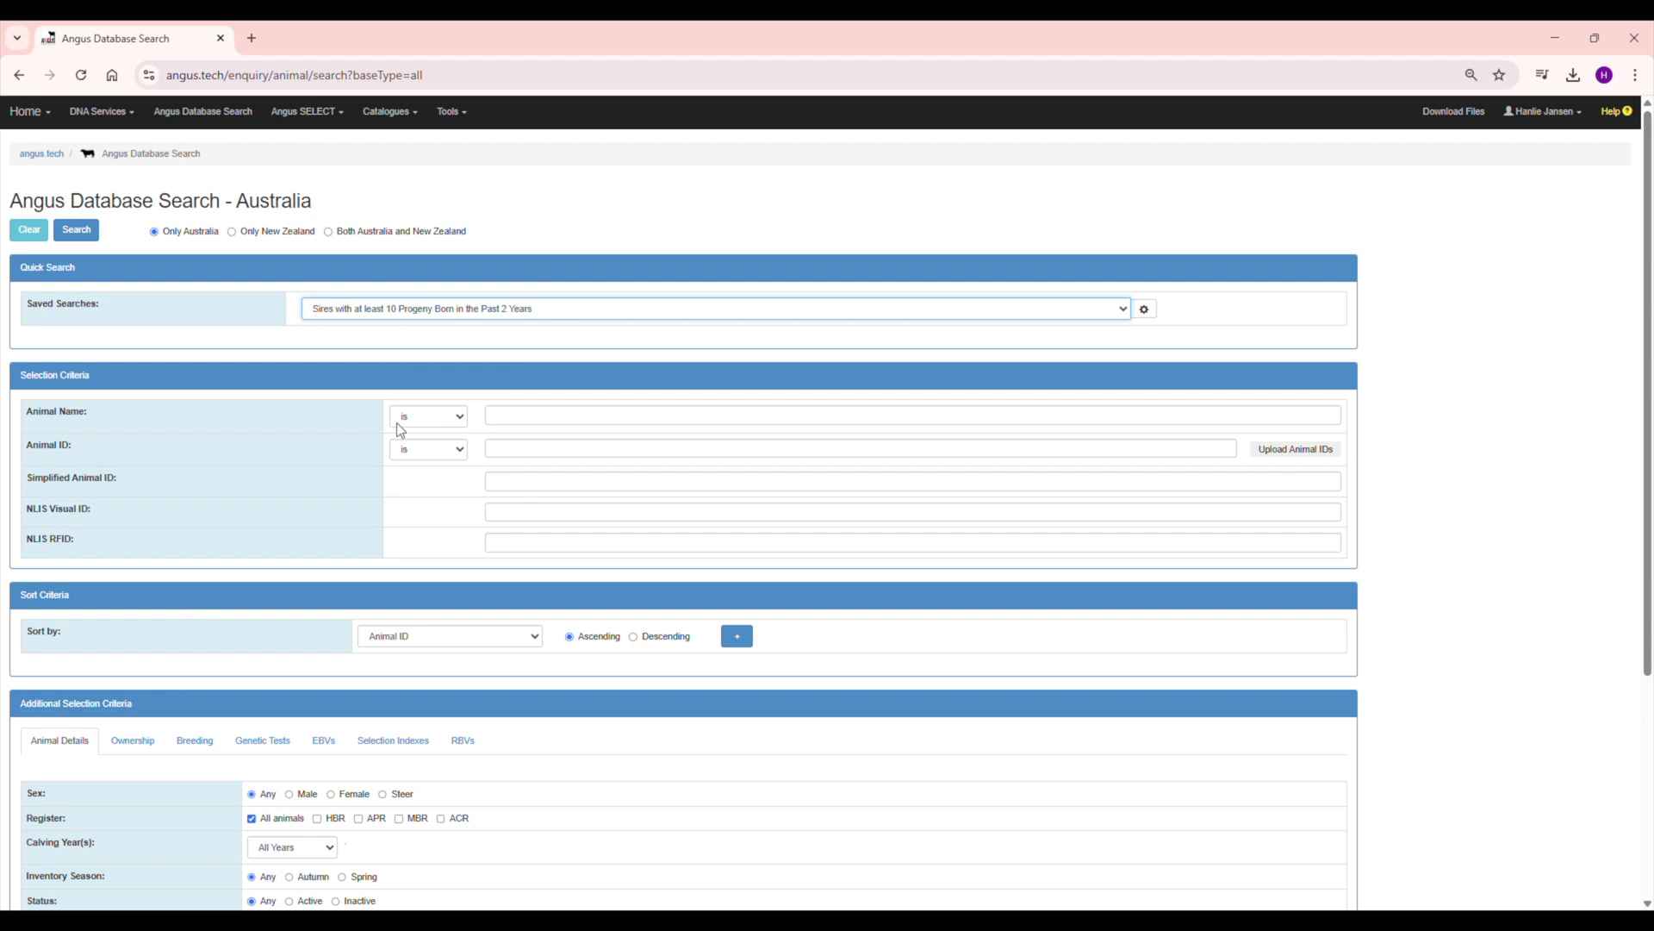
{"action": "key", "text": "Down"}
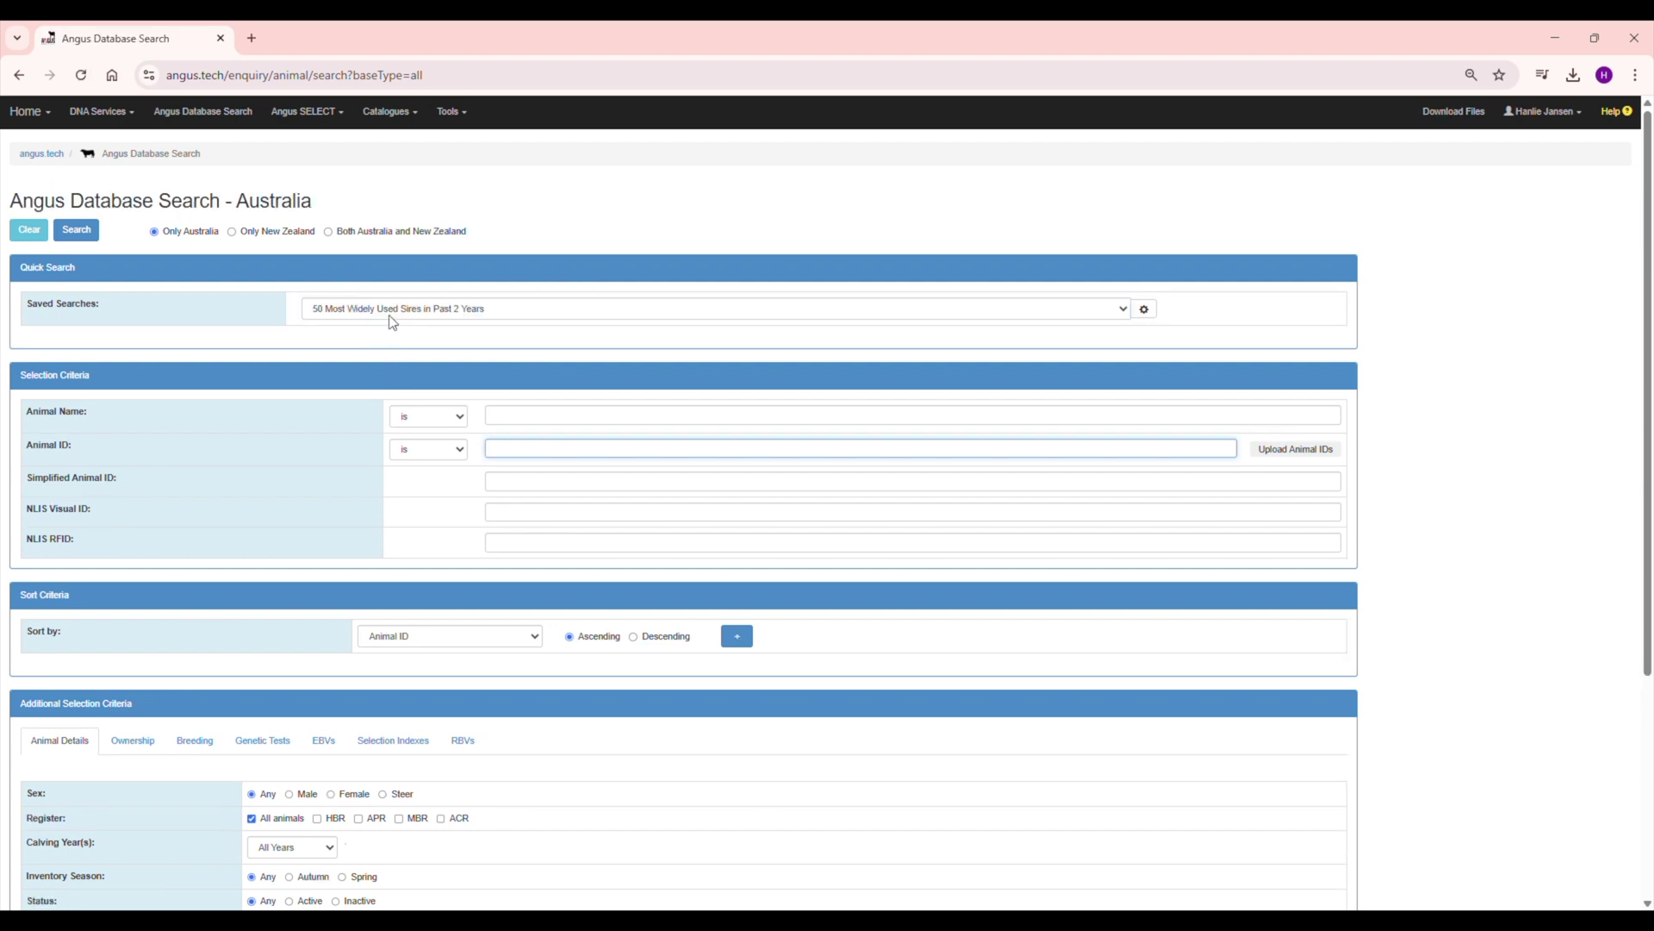
{"action": "left_click", "coordinate": [391, 317]}
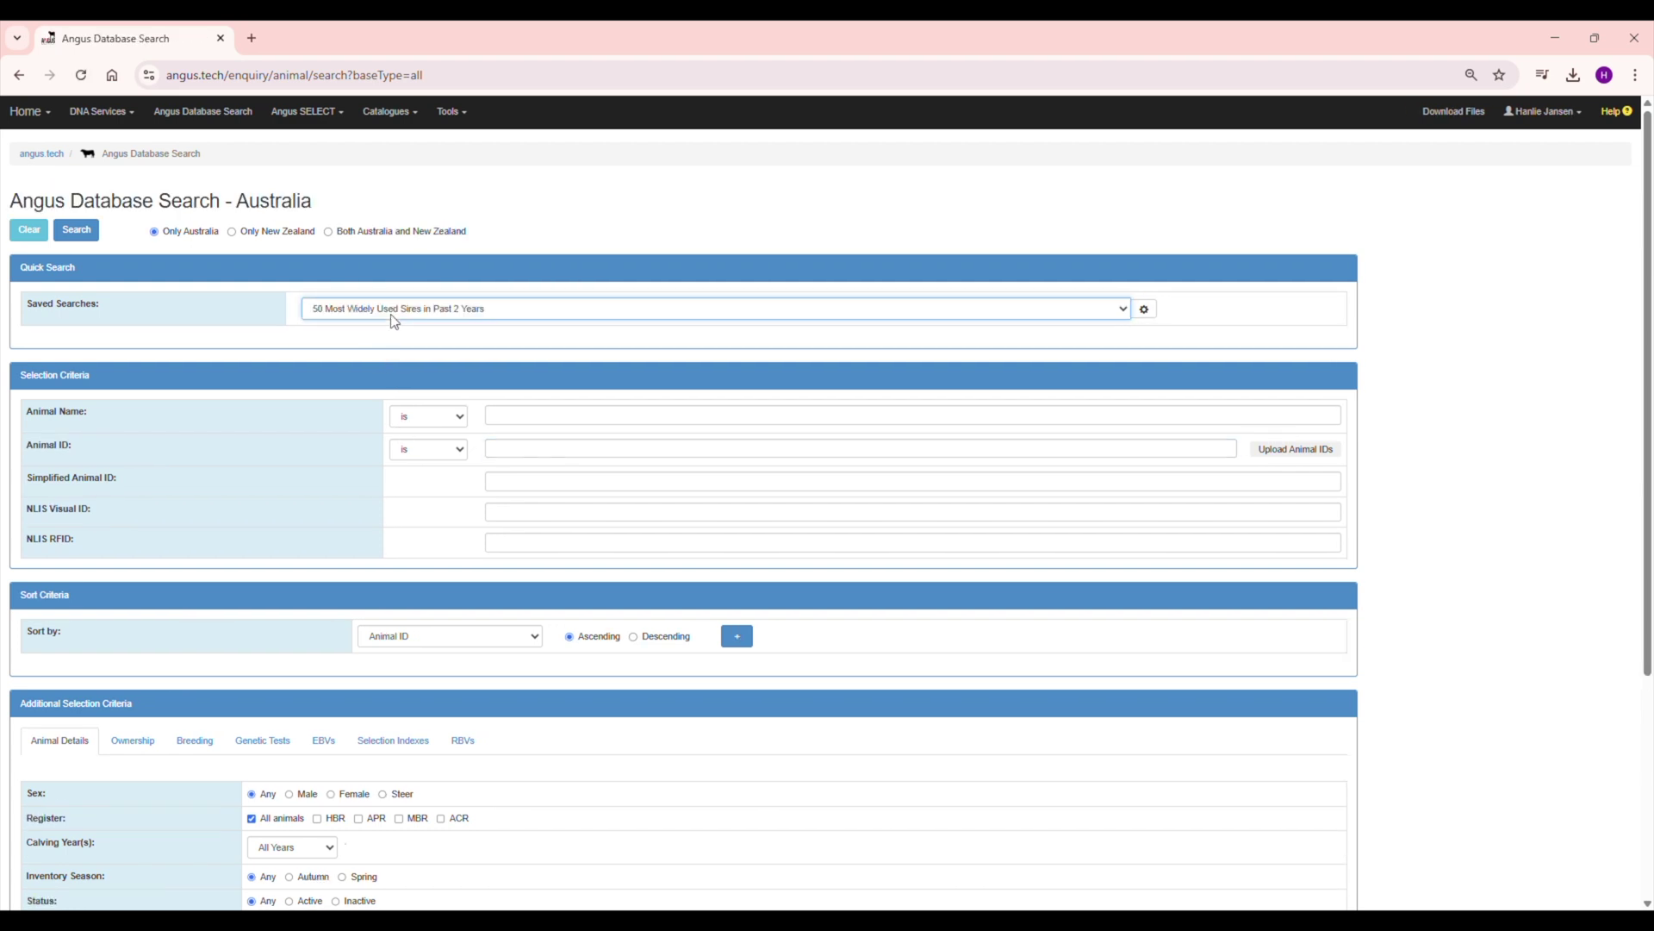
{"action": "key", "text": "Down"}
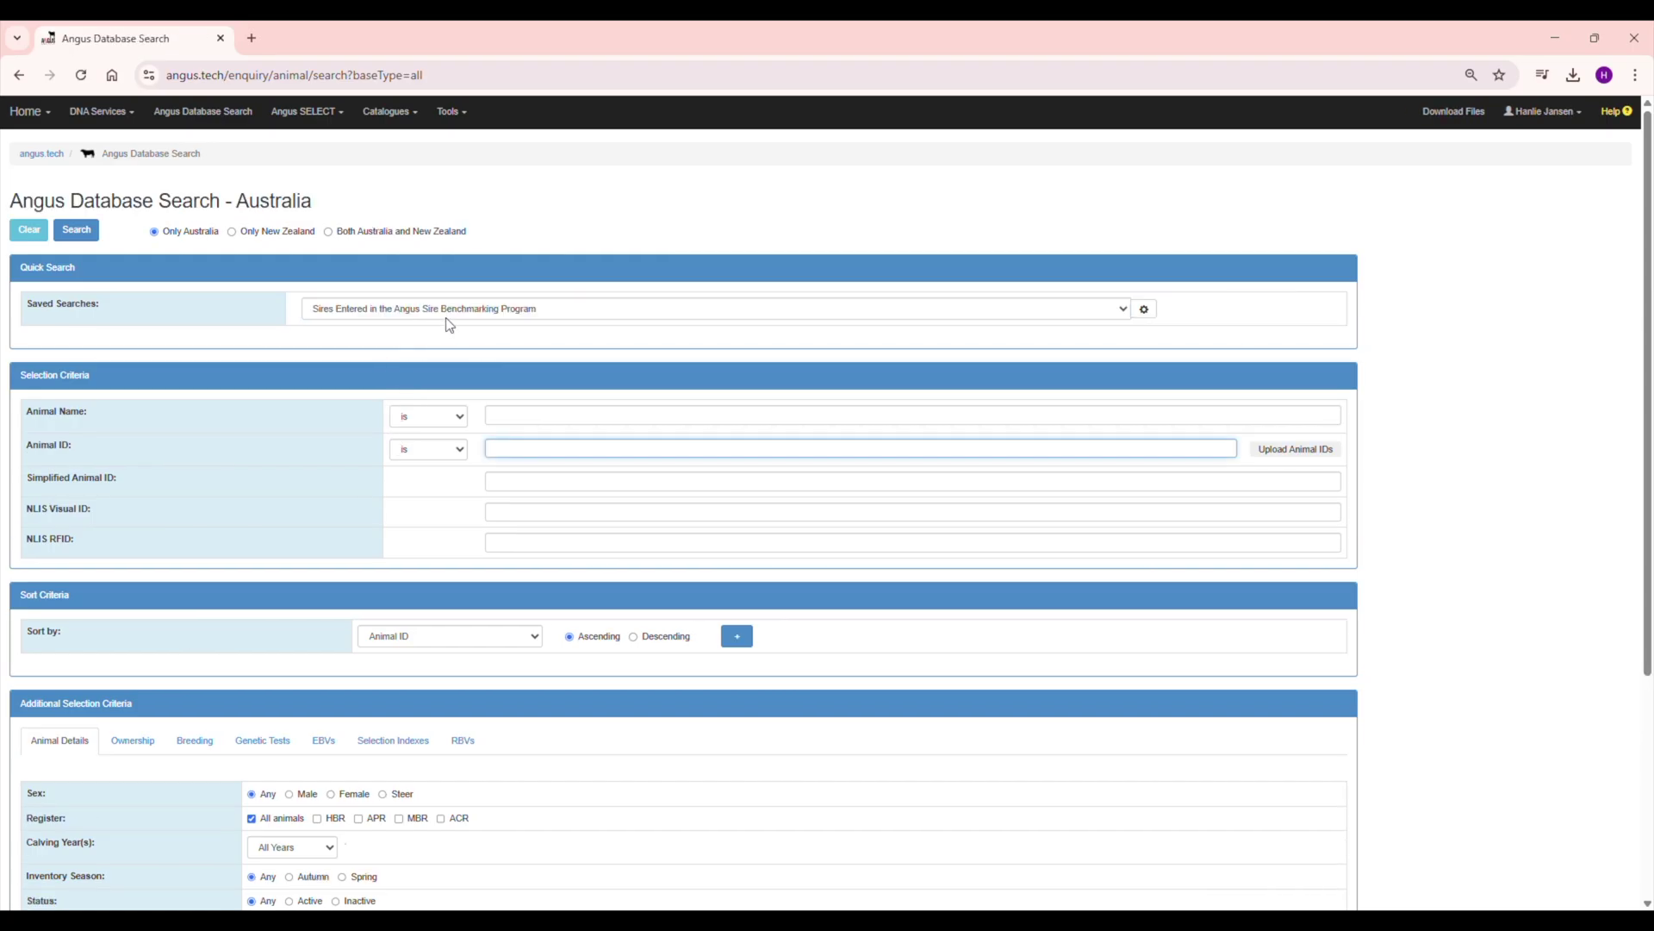
{"action": "left_click", "coordinate": [455, 318]}
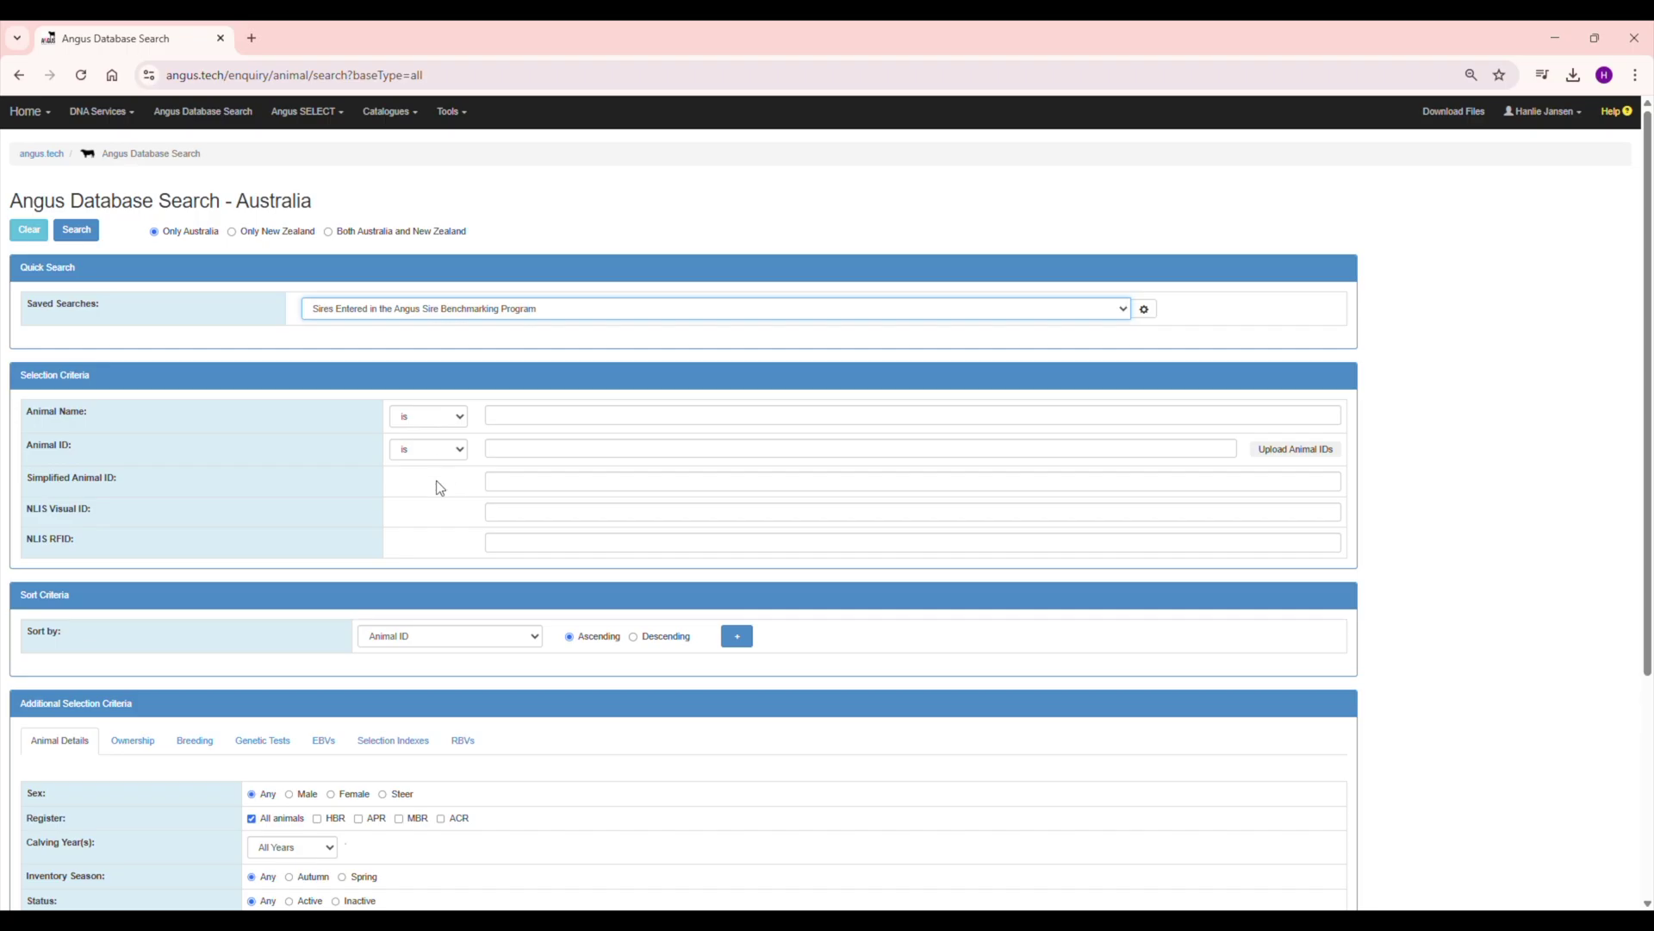
{"action": "key", "text": "Up"}
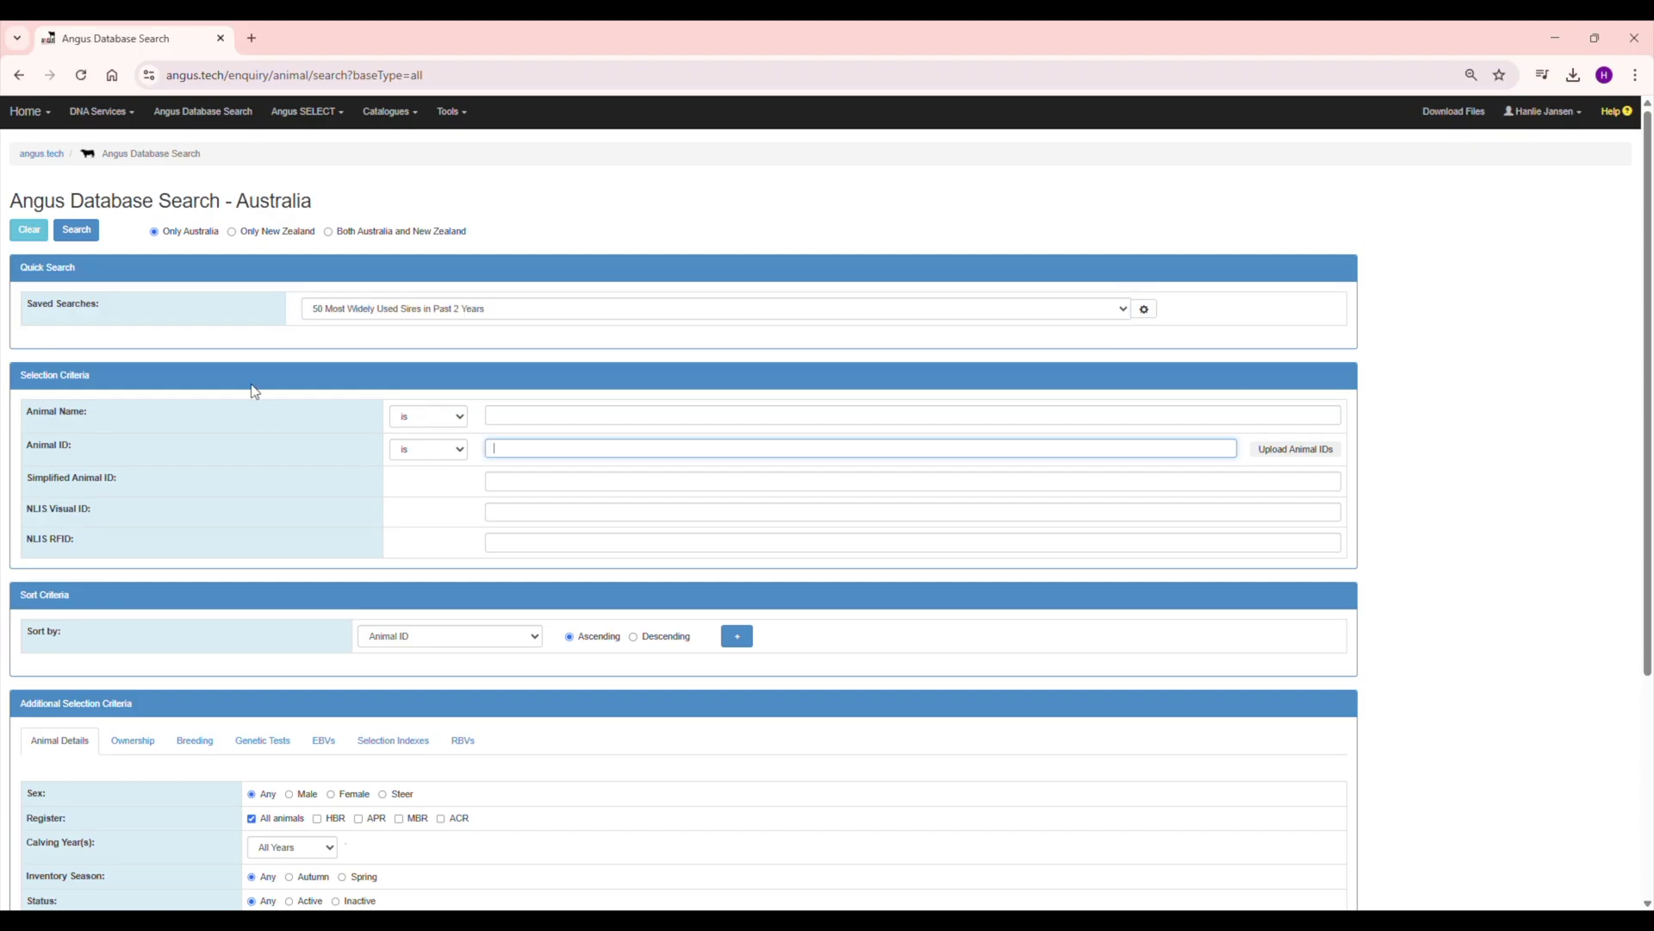
Step: Review the additional EBV, selection index and RBV criteria, leaving them unfiltered, and run the animal search
{"action": "scroll", "coordinate": [247, 399], "scroll_direction": "down", "scroll_amount": 4}
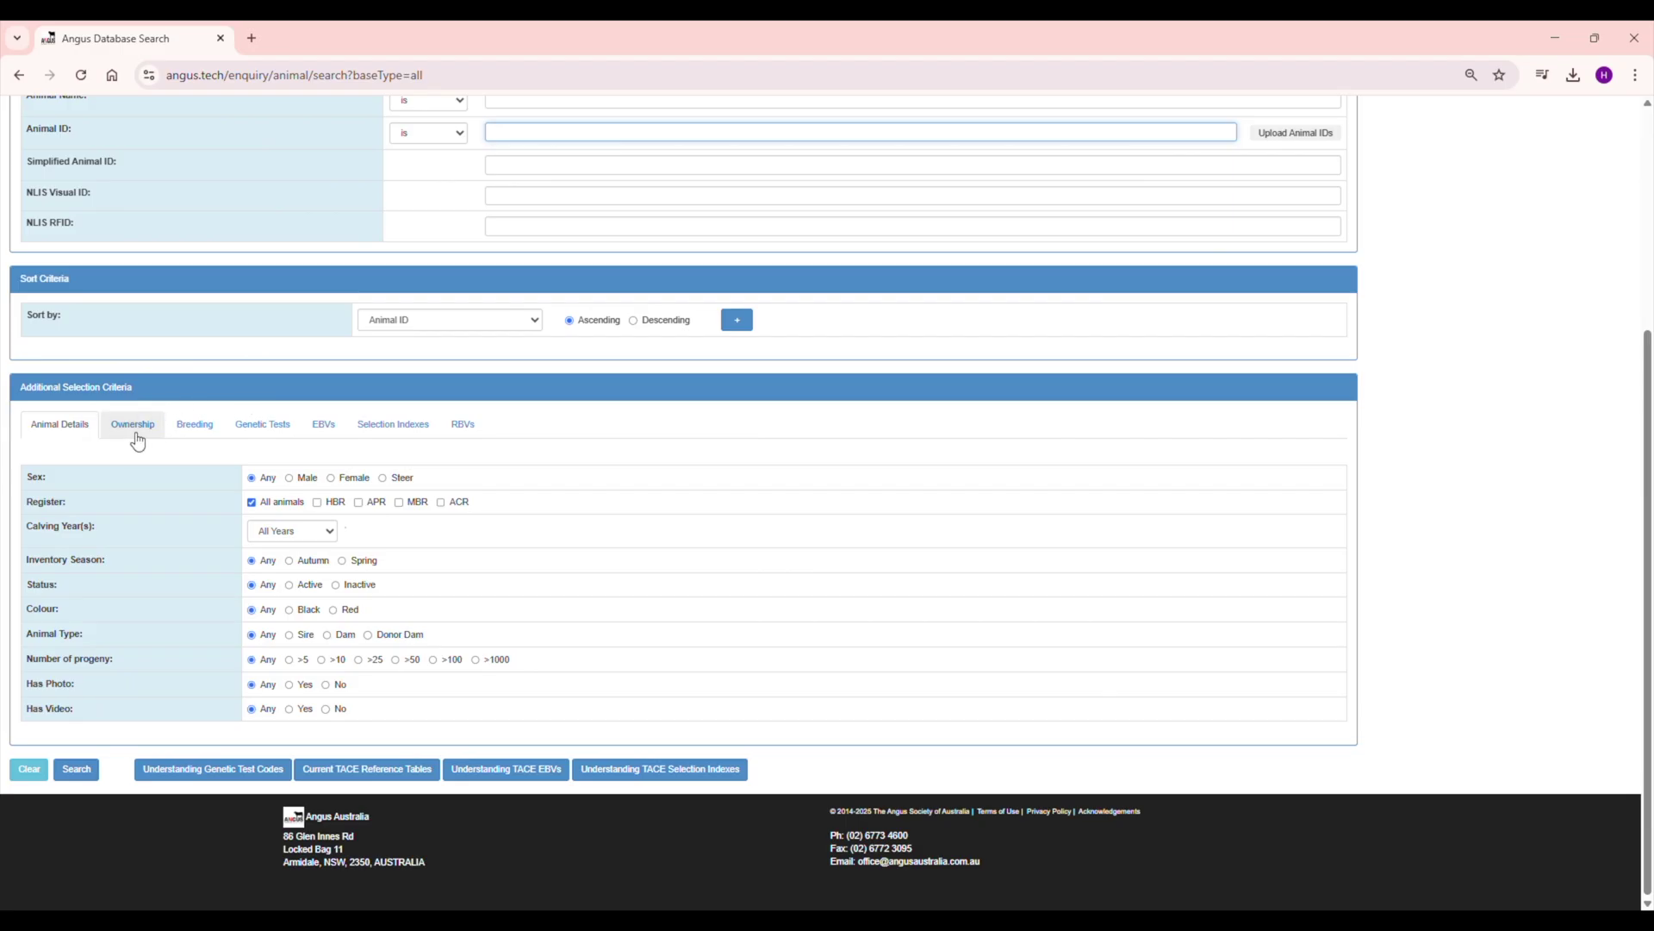
{"action": "left_click", "coordinate": [315, 426]}
{"action": "mouse_move", "coordinate": [420, 502]}
{"action": "left_mouse_down"}
{"action": "mouse_move", "coordinate": [561, 509]}
{"action": "mouse_move", "coordinate": [416, 511]}
{"action": "left_mouse_up"}
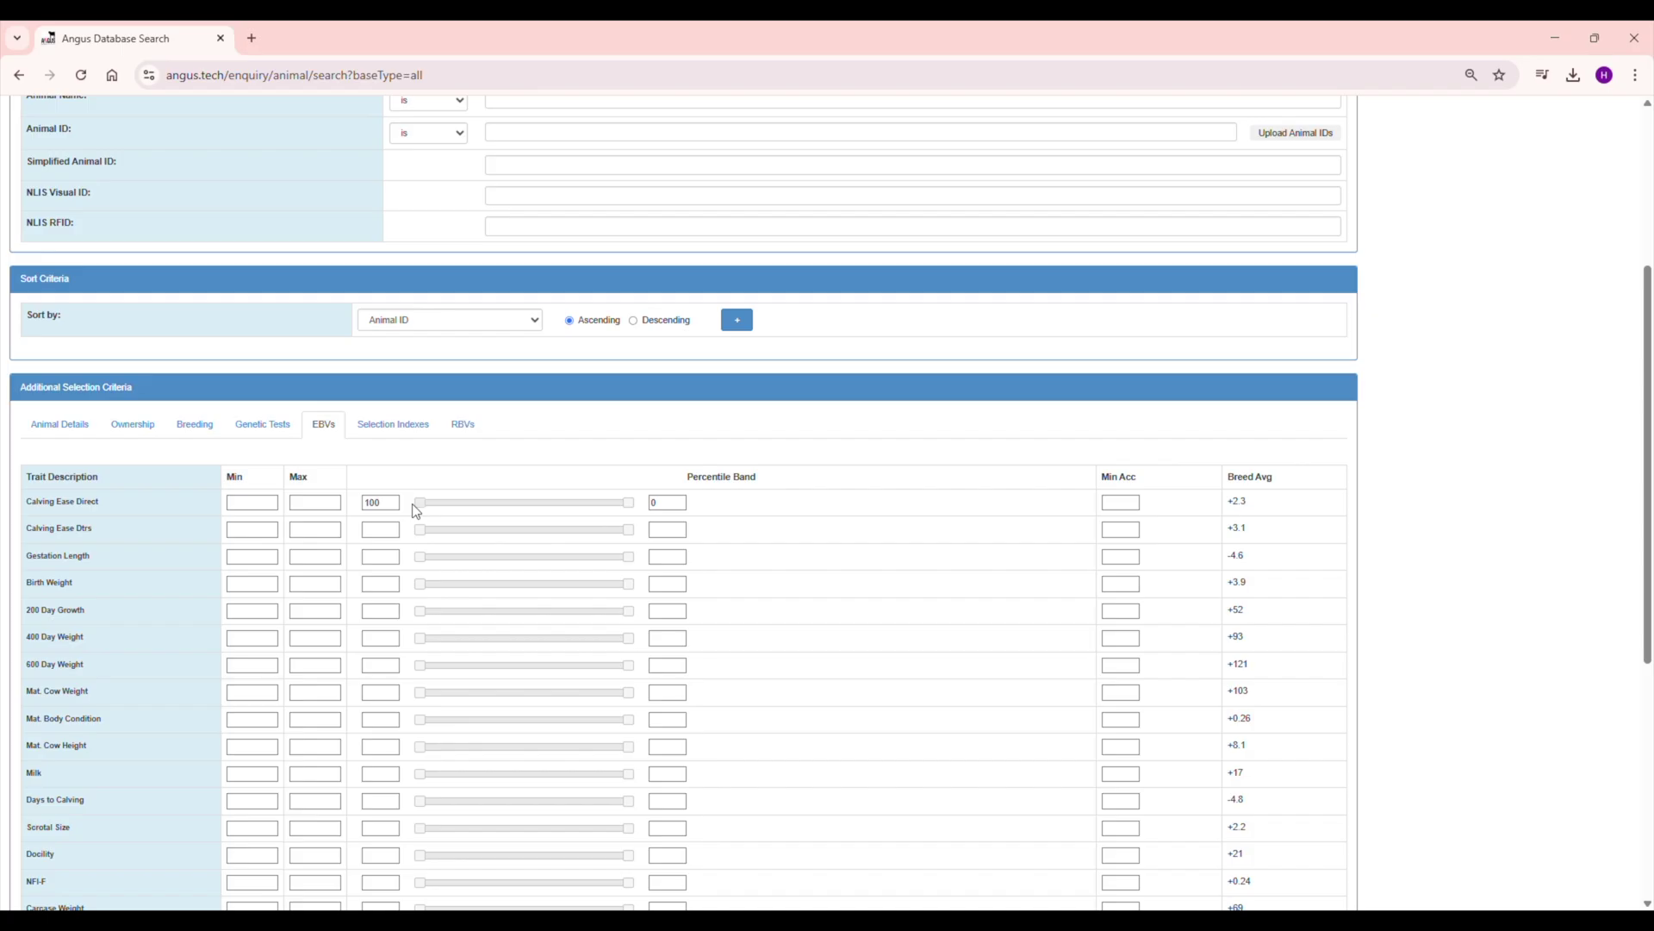
{"action": "left_click", "coordinate": [369, 431]}
{"action": "left_click", "coordinate": [470, 424]}
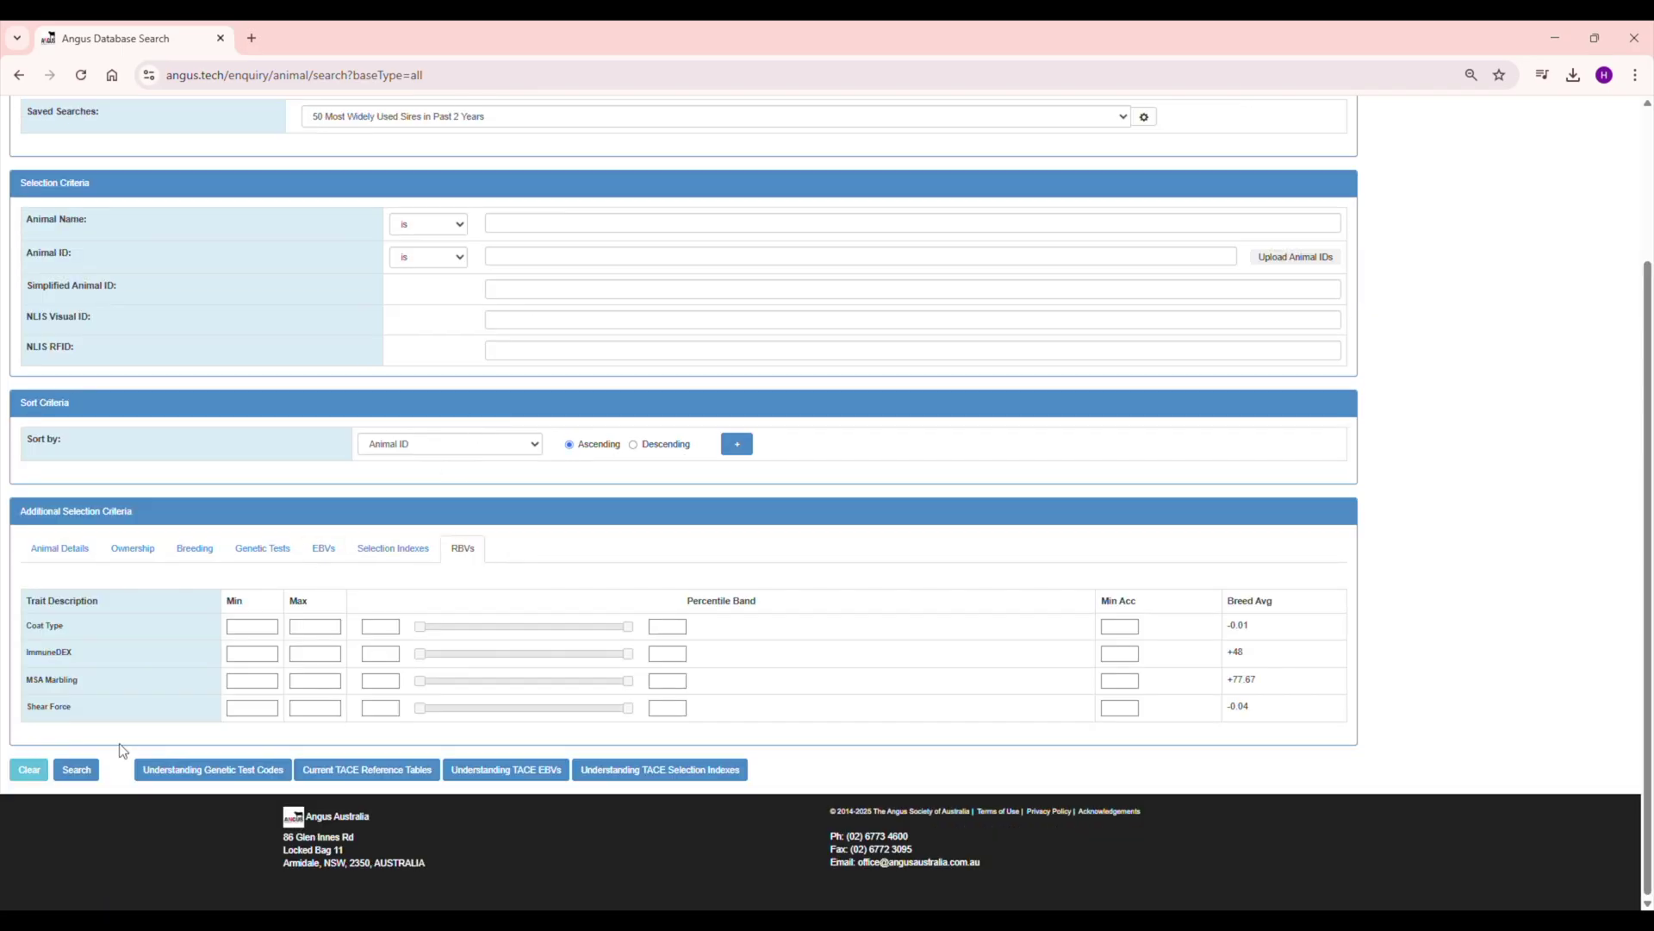
{"action": "left_click", "coordinate": [76, 767]}
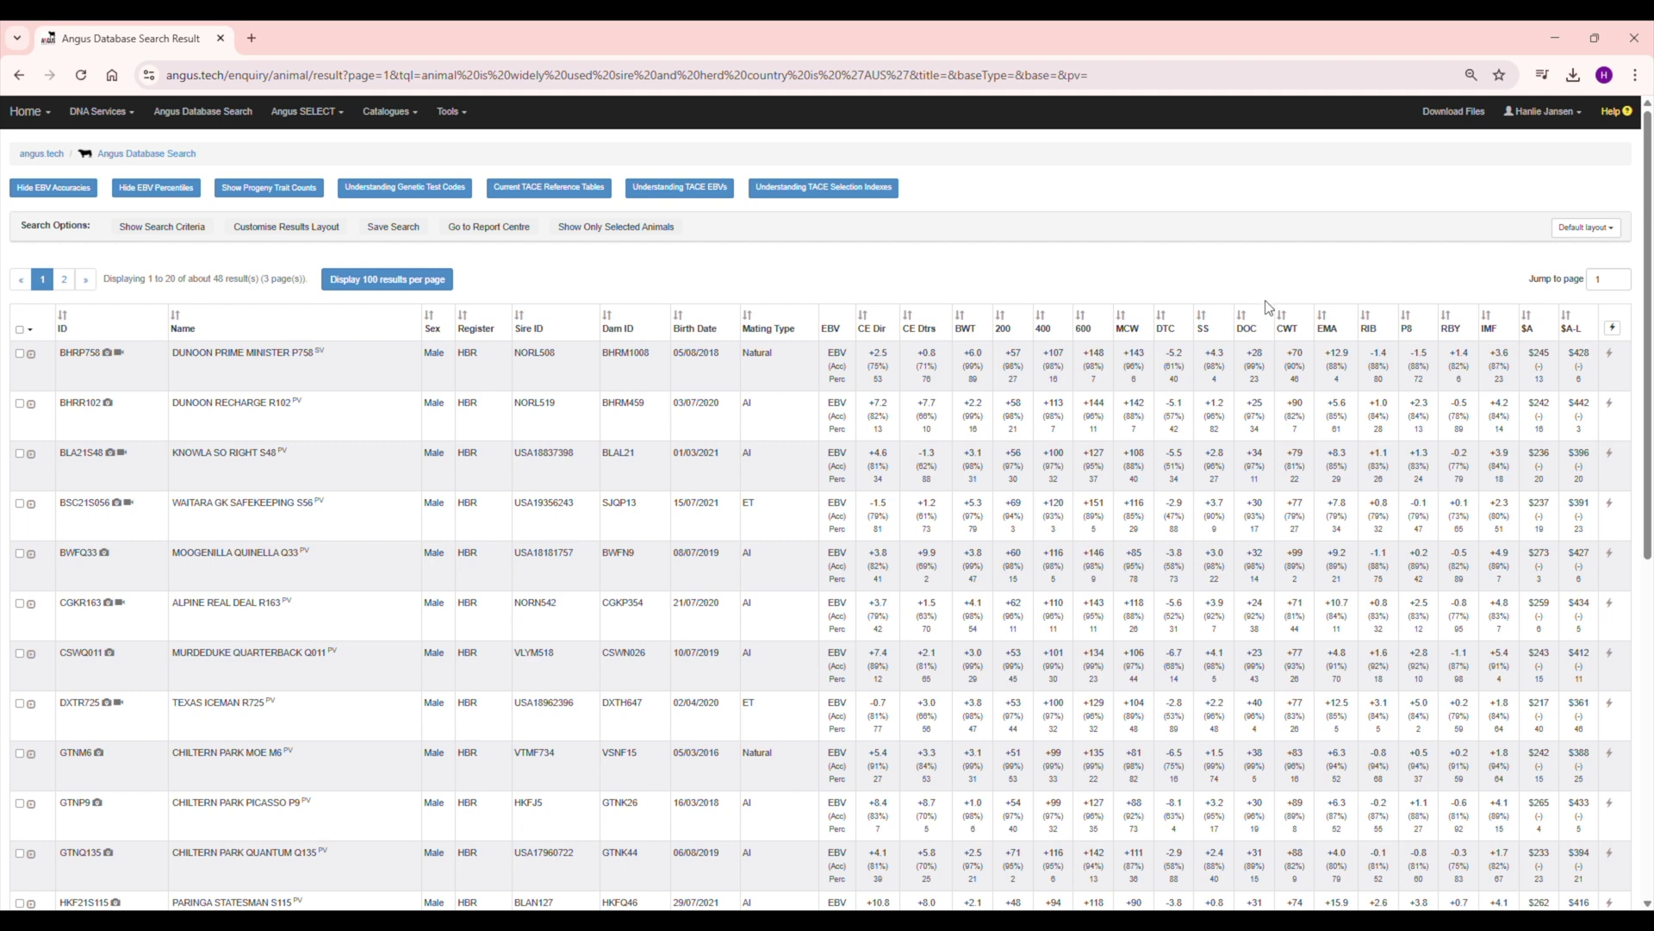
Step: View the search results in the Expanded layout and in the RBVs only layout
{"action": "left_click", "coordinate": [1574, 230]}
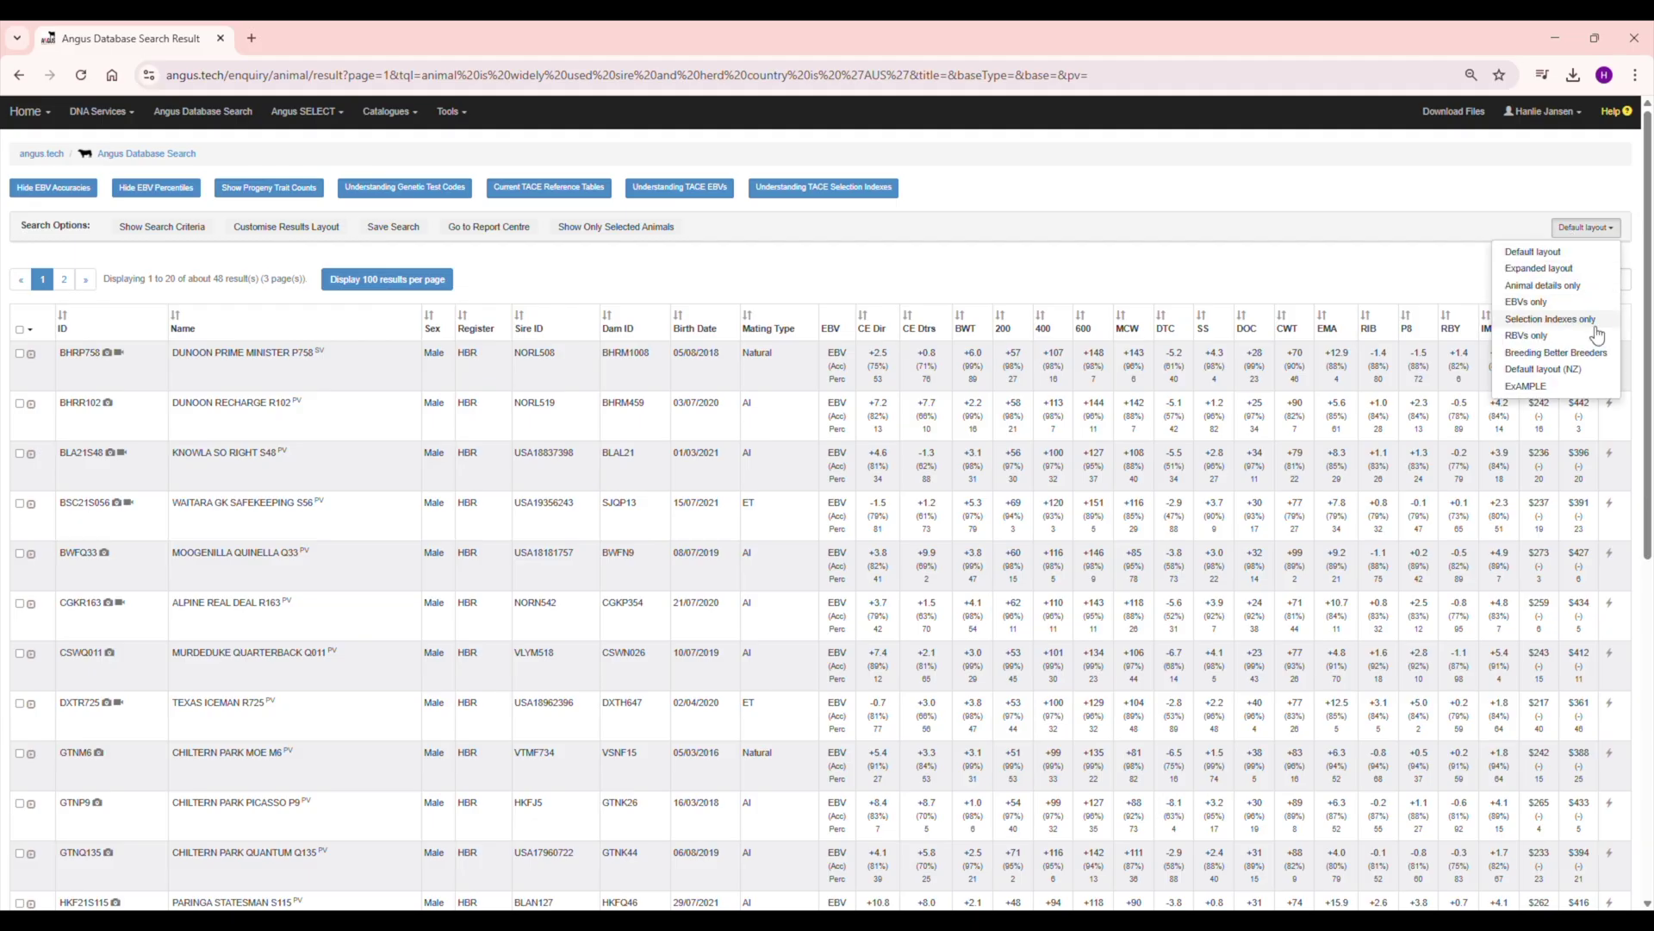
{"action": "left_click", "coordinate": [1594, 271]}
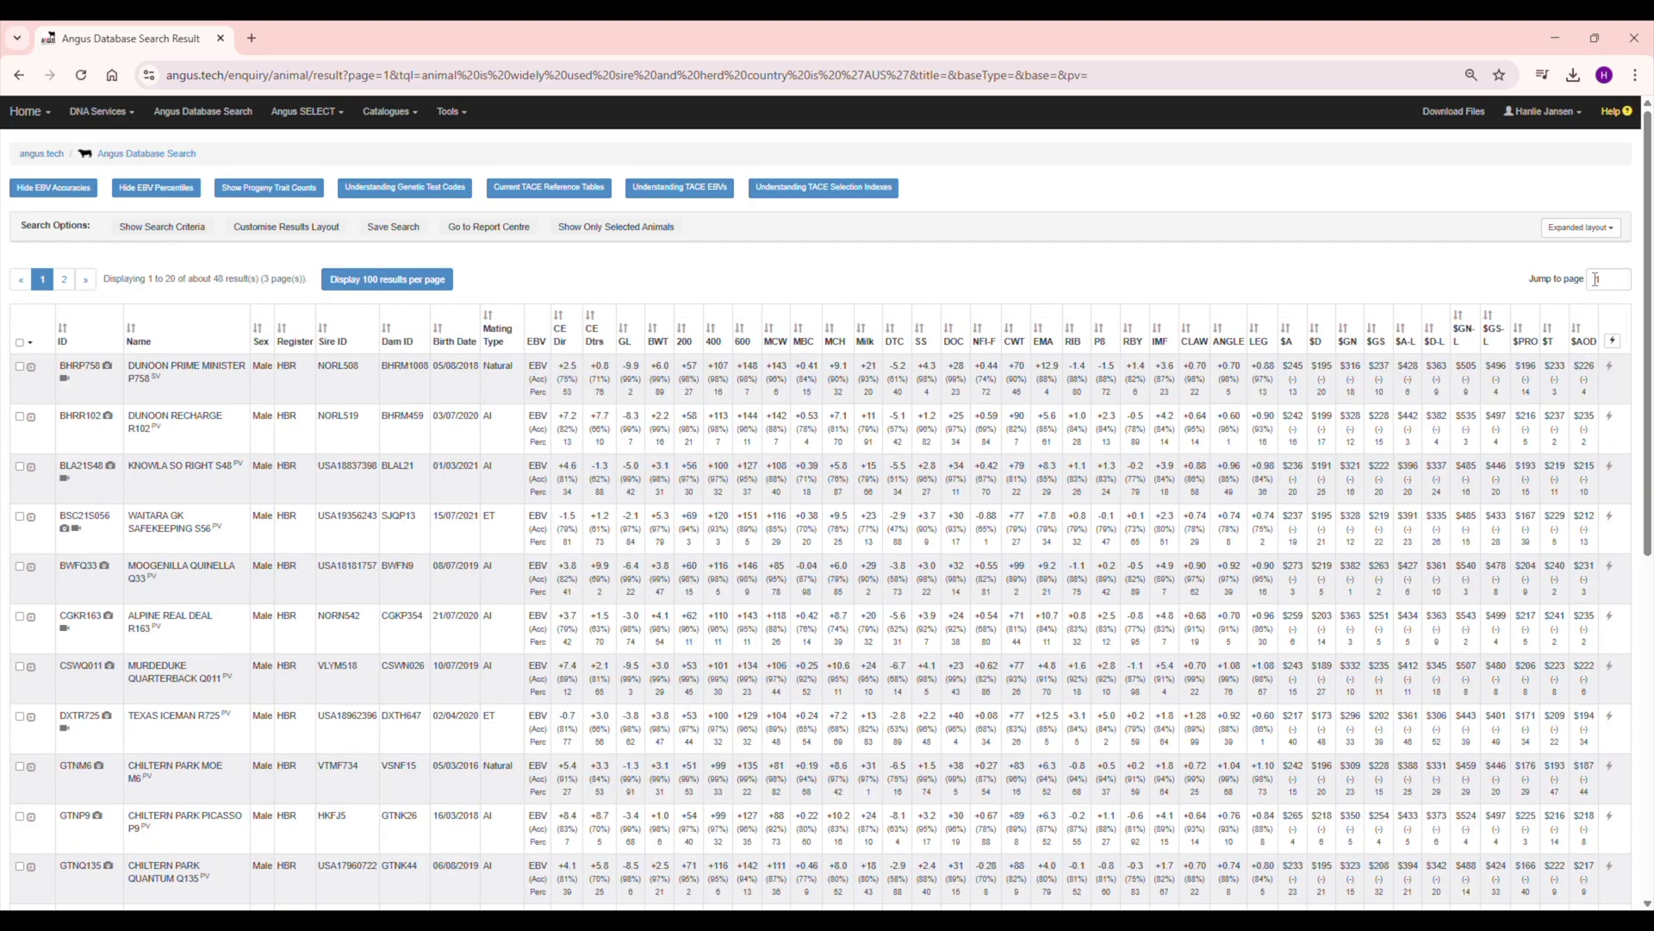
{"action": "left_click", "coordinate": [1590, 231]}
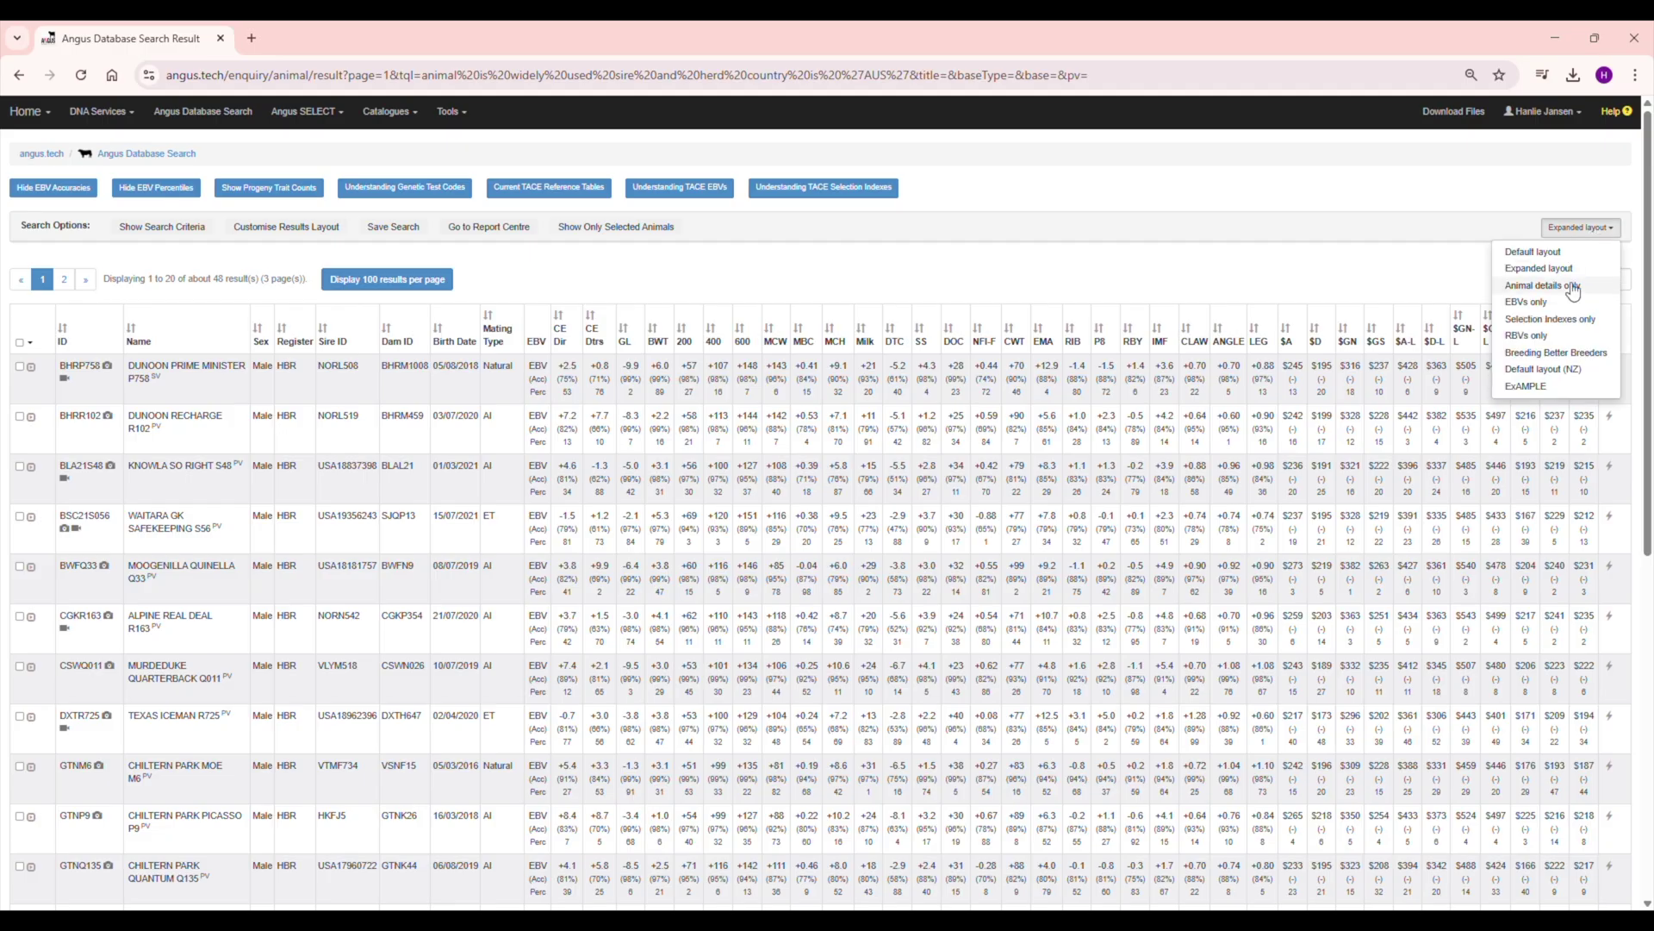
{"action": "left_click", "coordinate": [1551, 335]}
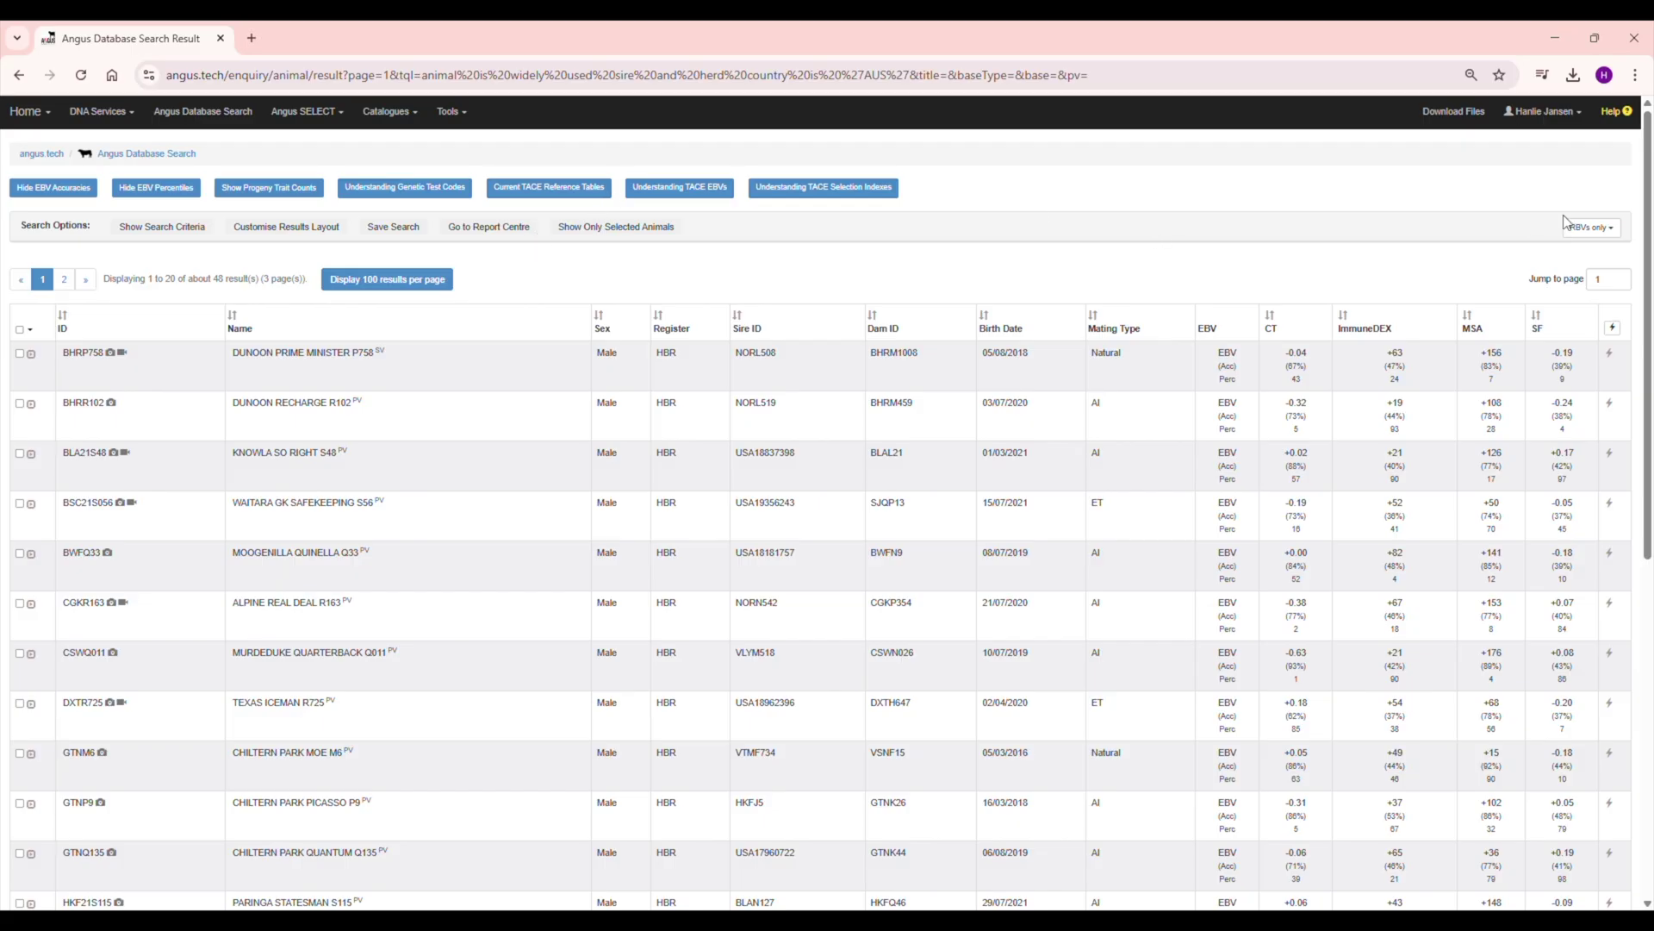
{"action": "left_click", "coordinate": [1590, 227]}
{"action": "left_click", "coordinate": [1255, 274]}
Step: View the Report Centre's report and analysis options, and return to the search results
{"action": "left_click", "coordinate": [488, 227]}
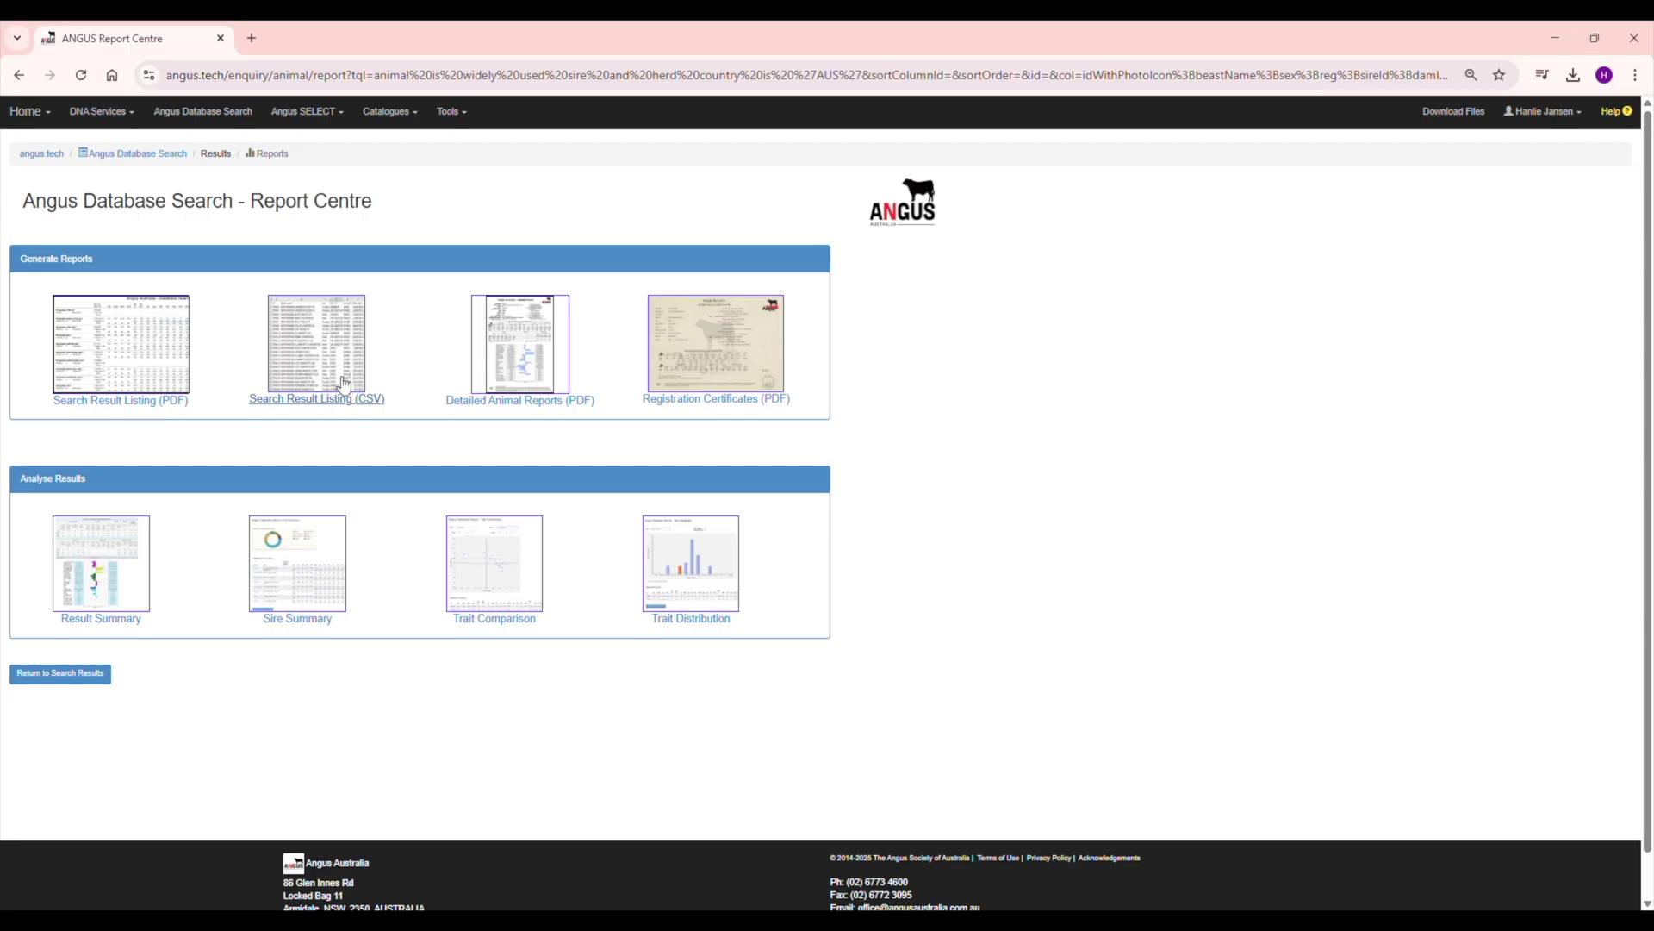
{"action": "left_click", "coordinate": [102, 675]}
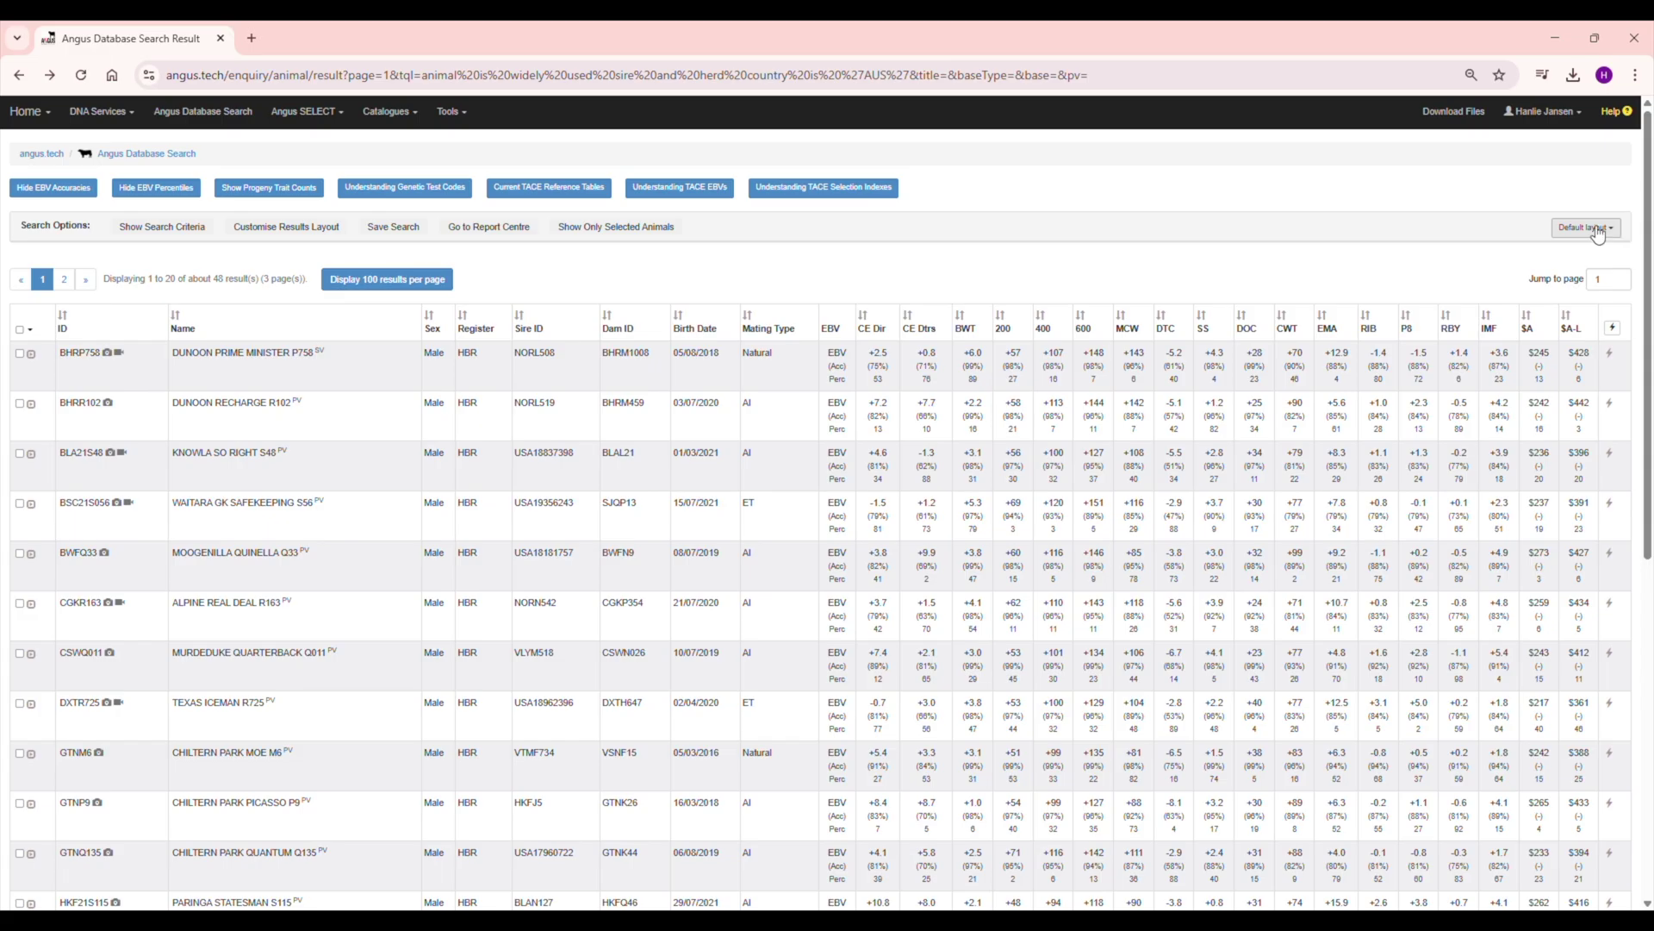
Step: Customise a new results layout by adding the Calving Year and Dam ID columns ahead of Animal ID
{"action": "left_click", "coordinate": [1591, 242]}
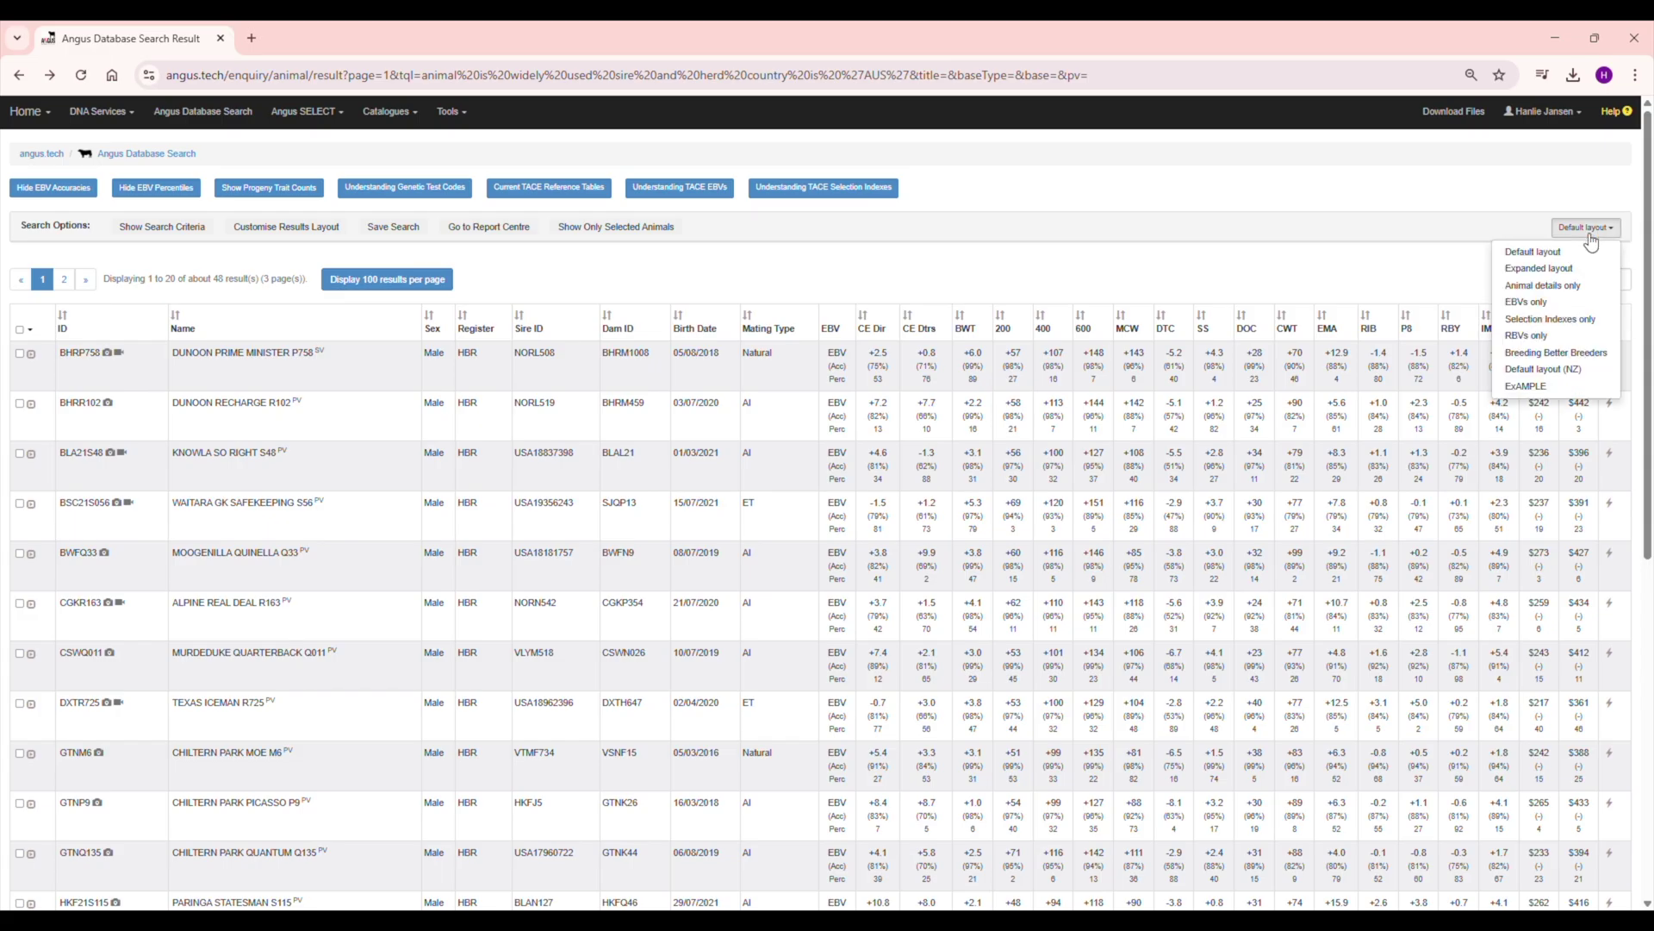
{"action": "left_click", "coordinate": [1590, 242]}
{"action": "left_click", "coordinate": [272, 228]}
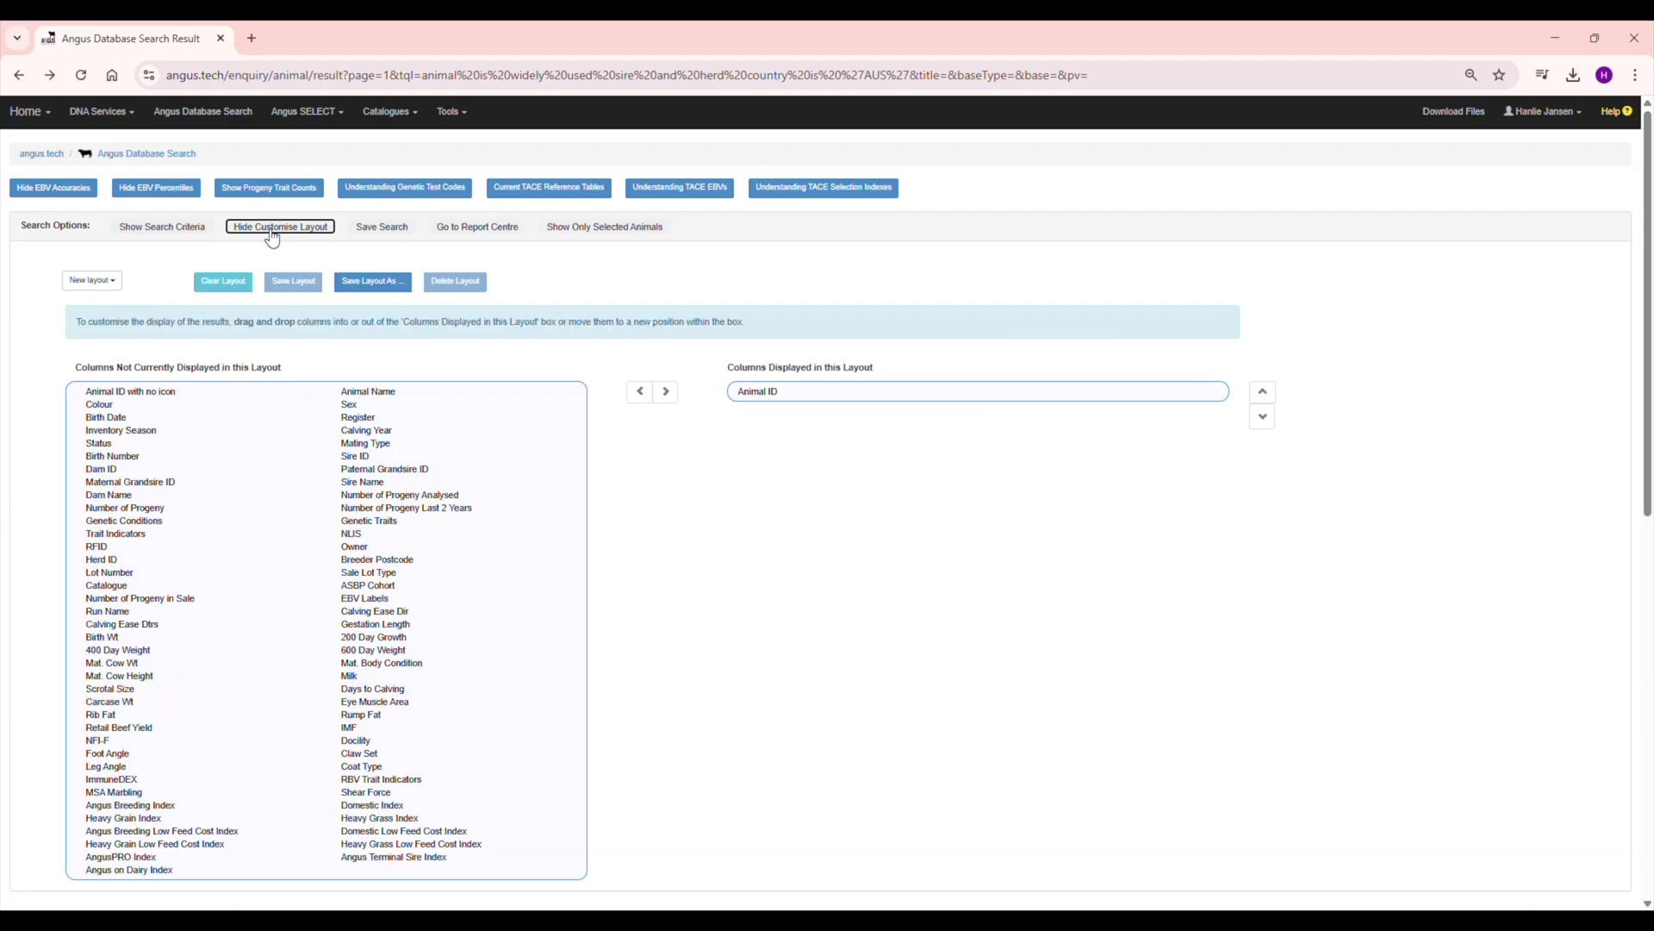
{"action": "left_click_drag", "start_coordinate": [370, 434], "coordinate": [867, 402]}
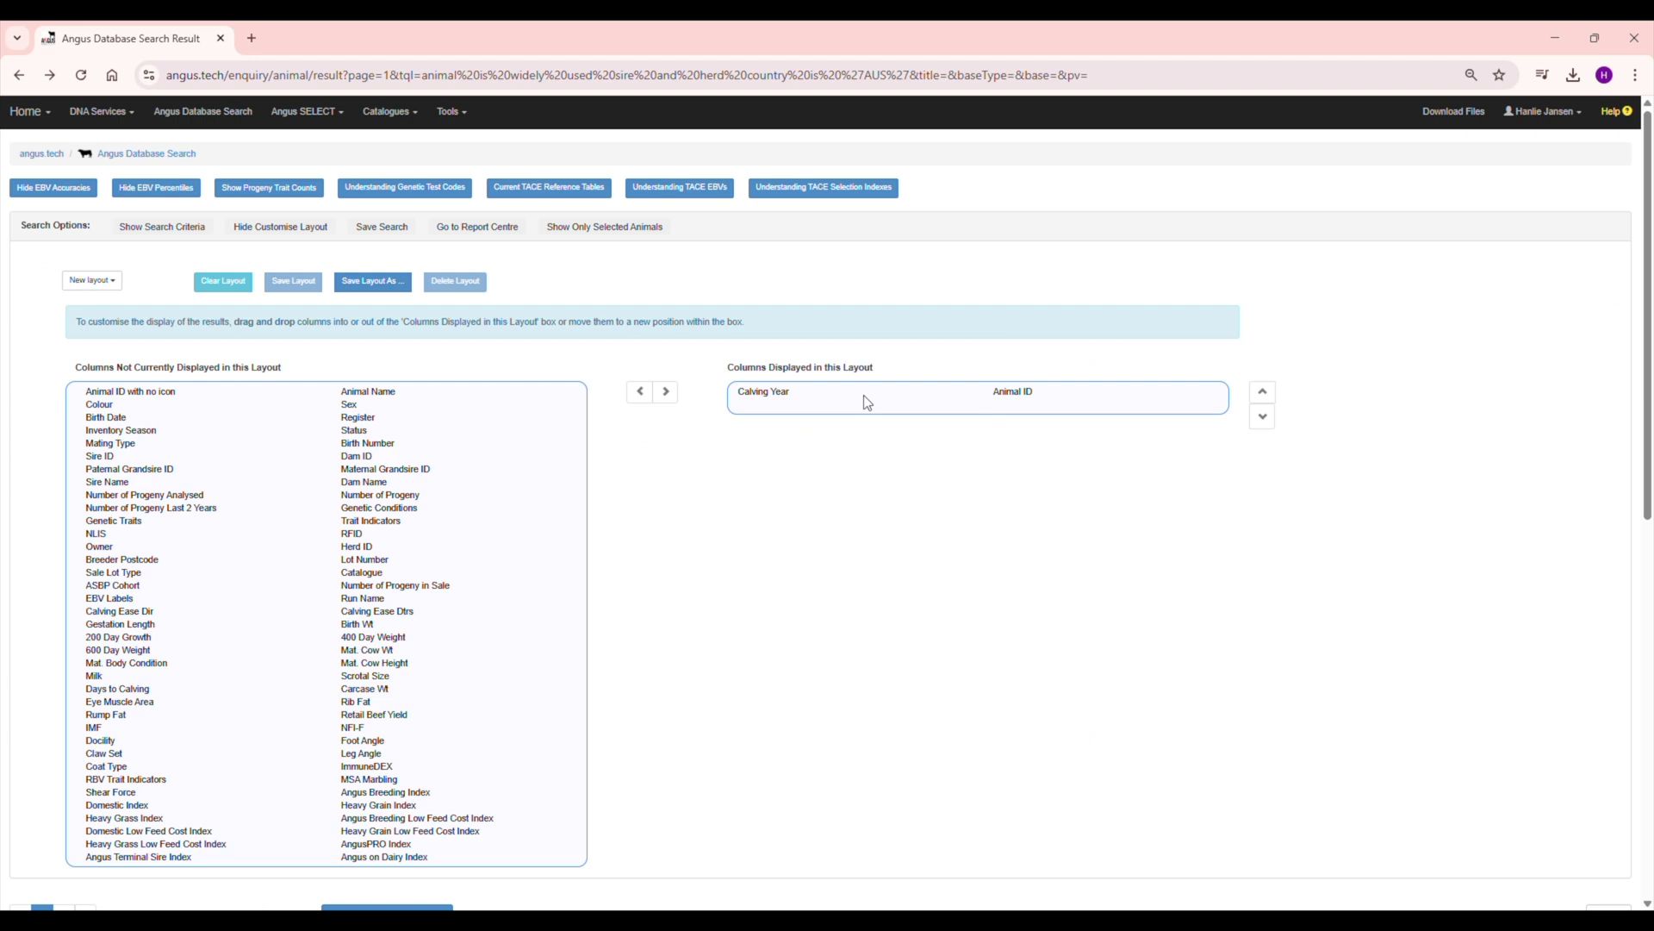
{"action": "left_click_drag", "start_coordinate": [380, 441], "coordinate": [899, 392]}
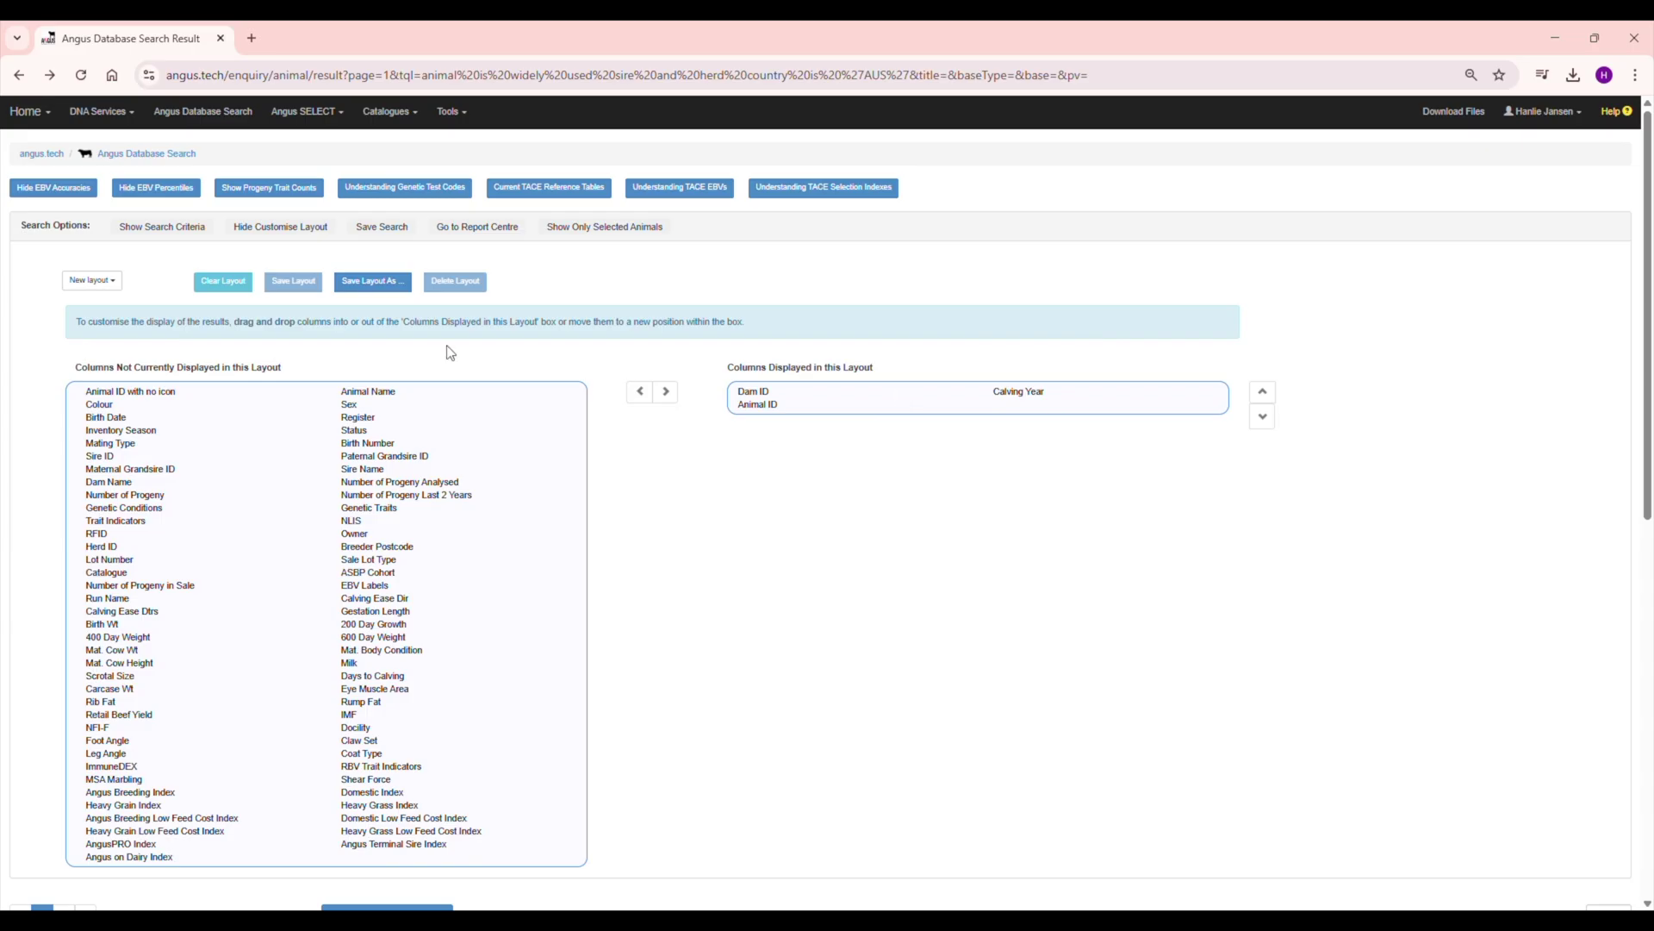
{"action": "left_click", "coordinate": [852, 393]}
Step: Save the custom results layout as "EXAMPLE" and close the layout customisation
{"action": "left_click", "coordinate": [375, 291]}
{"action": "type", "text": "EXAM"}
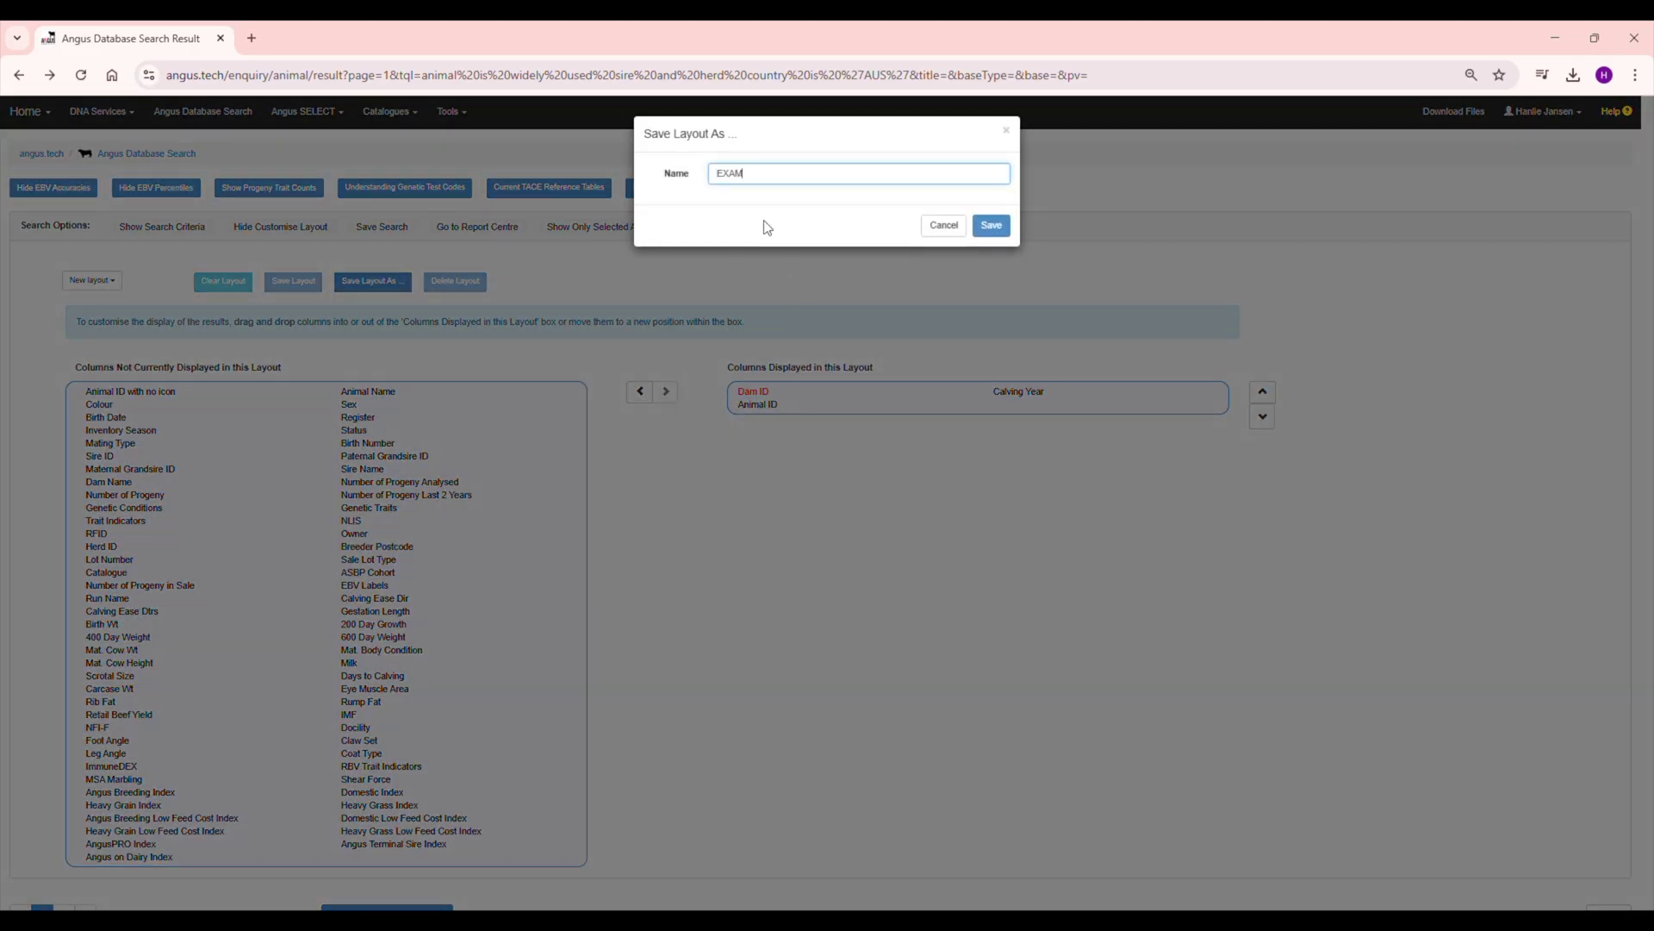
{"action": "type", "text": "PLE"}
{"action": "left_click", "coordinate": [986, 227]}
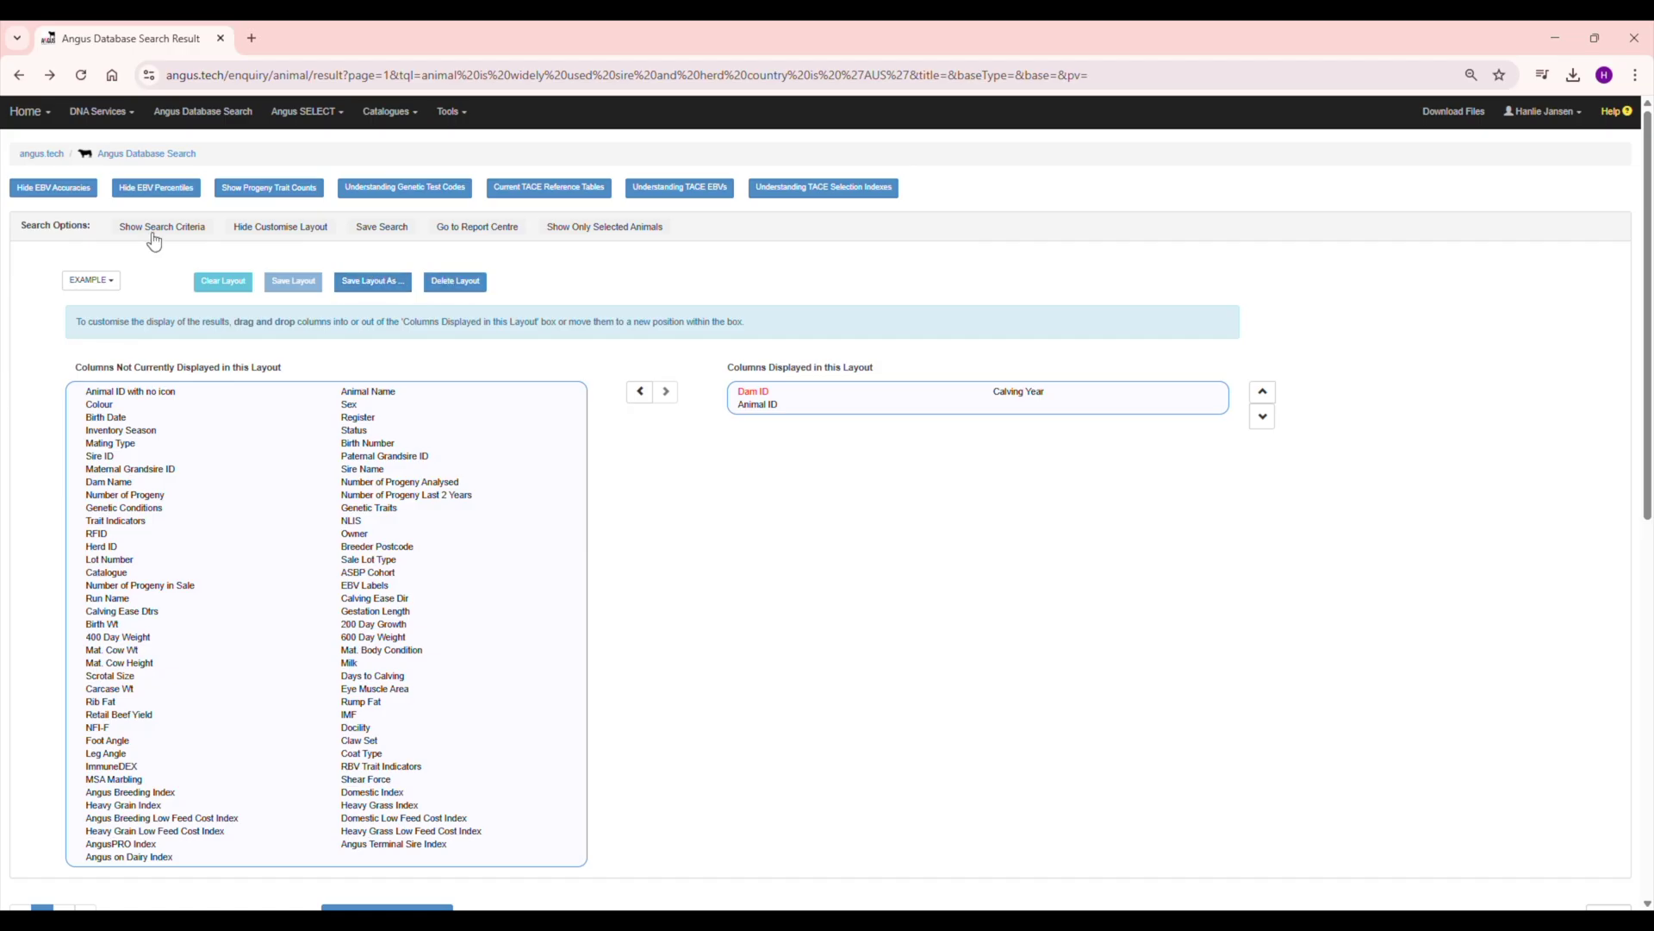
{"action": "left_click", "coordinate": [270, 228]}
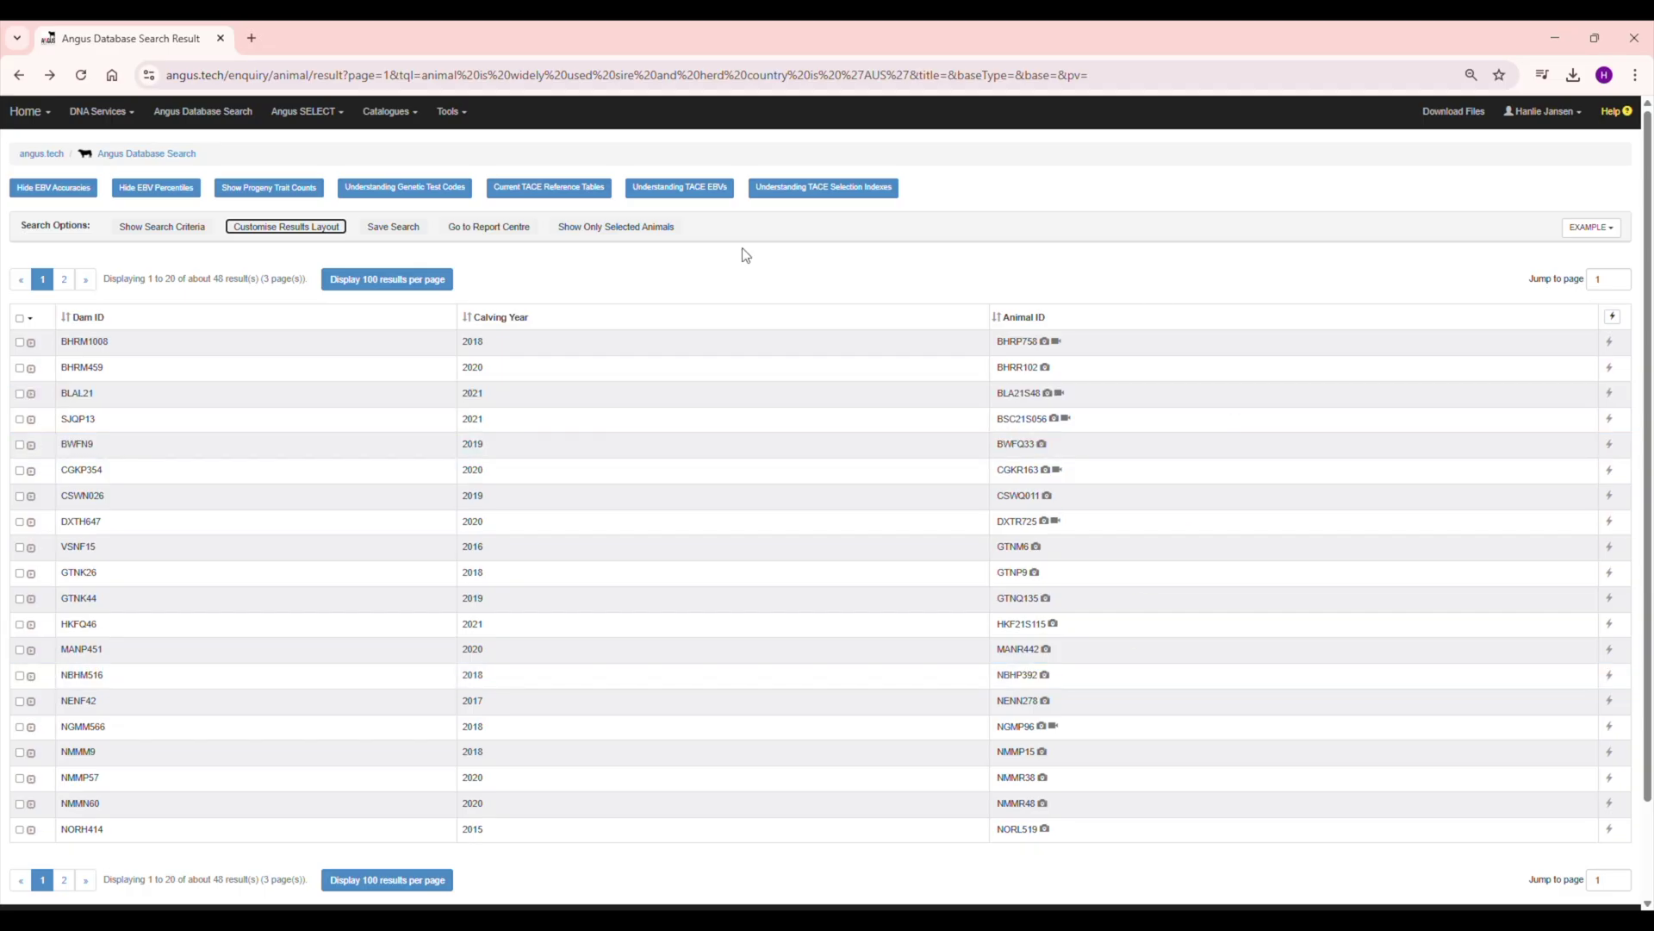
Step: Save the current search as "example1" and check the saved searches on the Angus Database Search page
{"action": "left_click", "coordinate": [419, 230]}
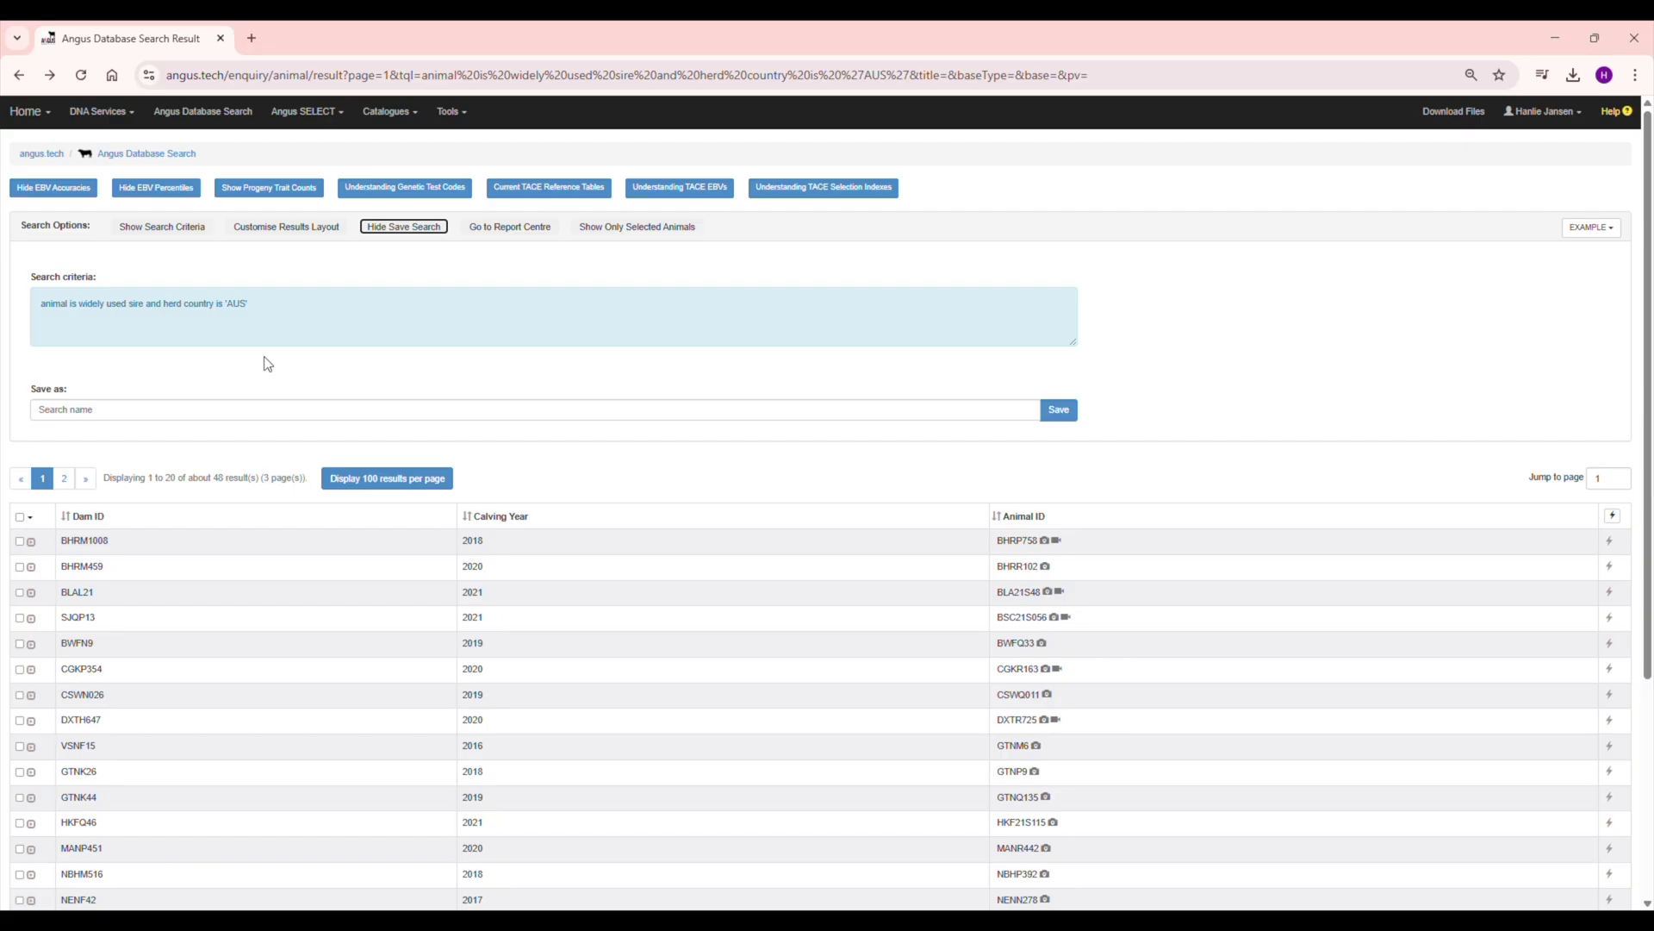
{"action": "left_click", "coordinate": [272, 412]}
{"action": "type", "text": "example1"}
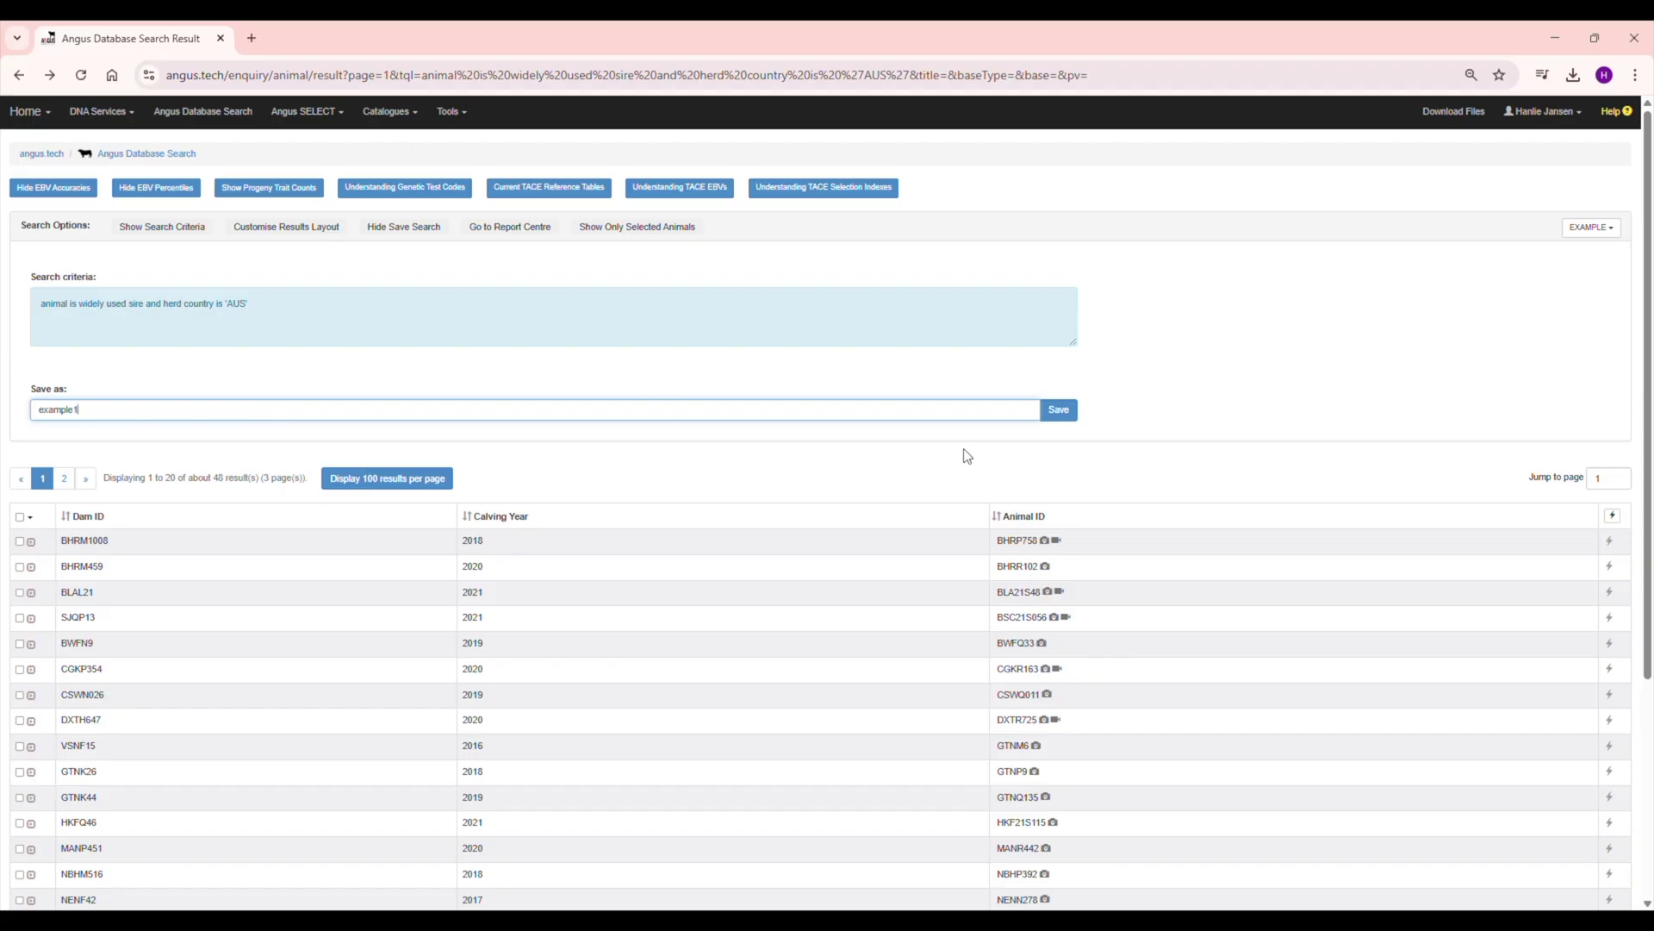
{"action": "left_click", "coordinate": [1059, 412]}
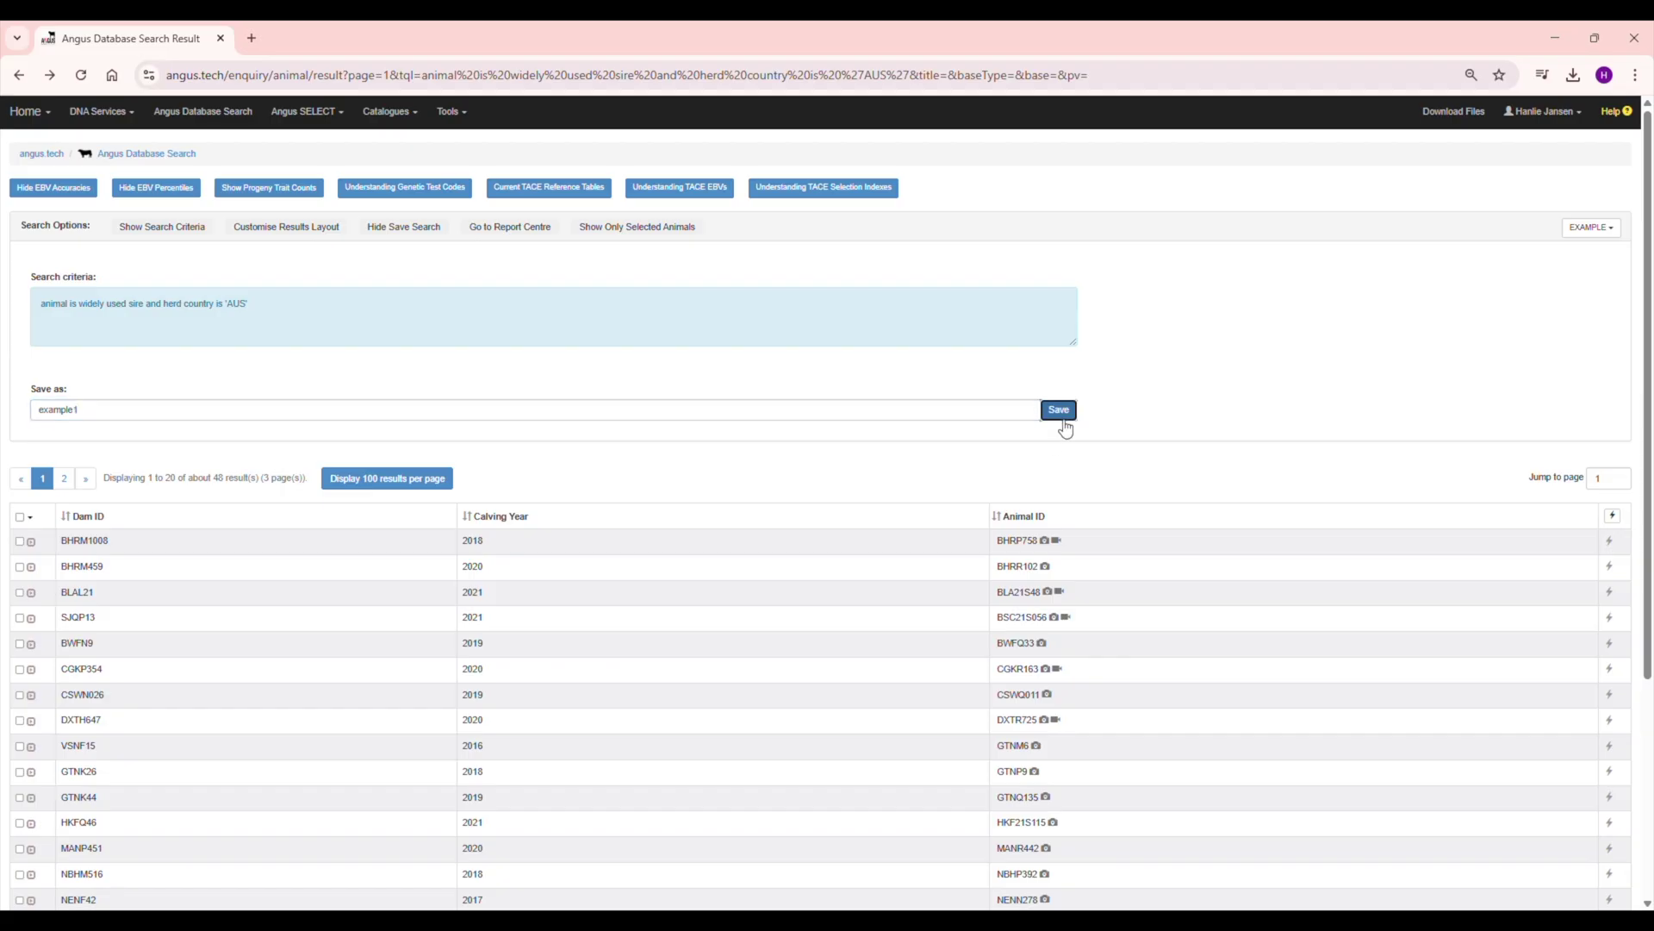
{"action": "left_click", "coordinate": [972, 185]}
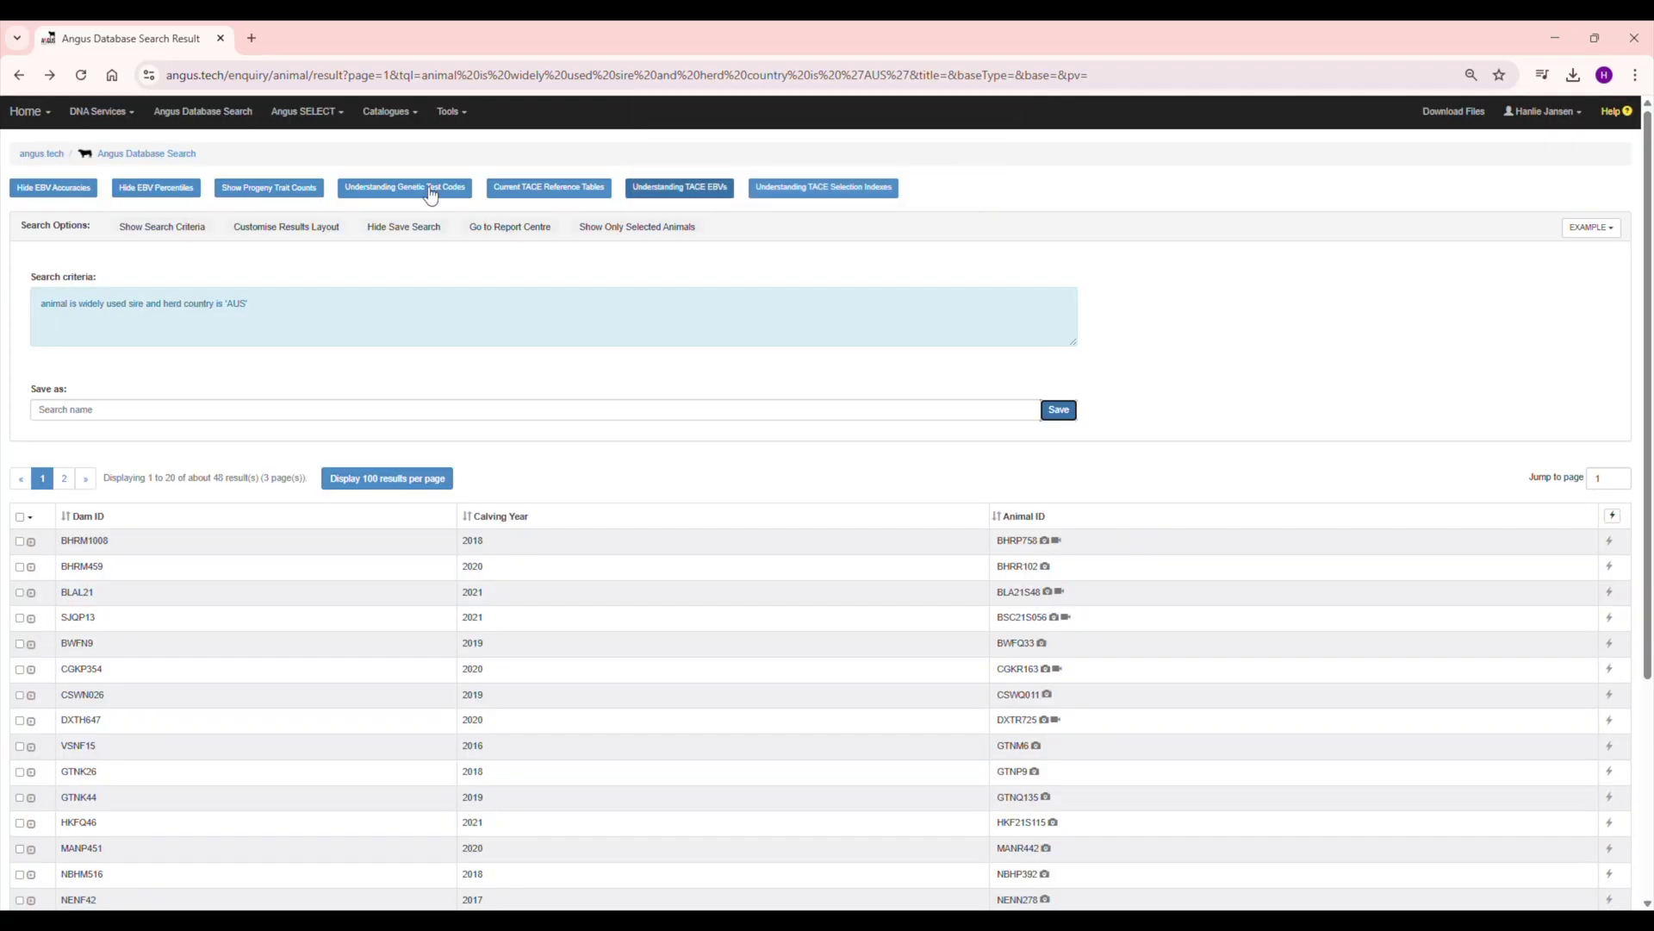
{"action": "left_click", "coordinate": [245, 126]}
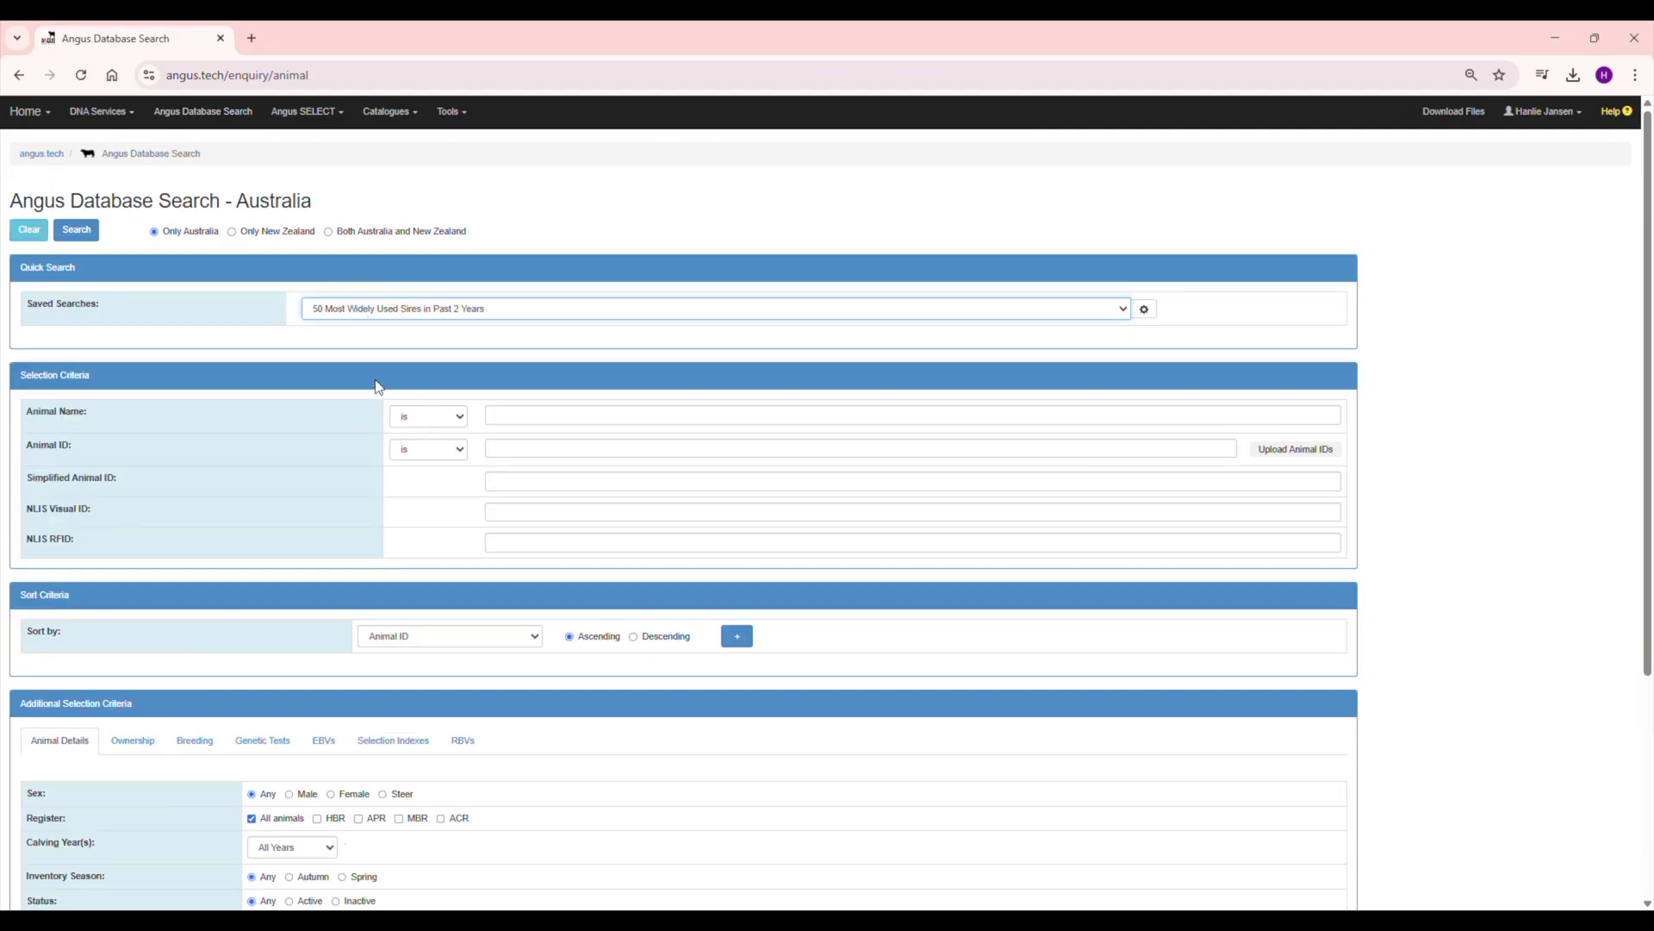
{"action": "left_click", "coordinate": [376, 417]}
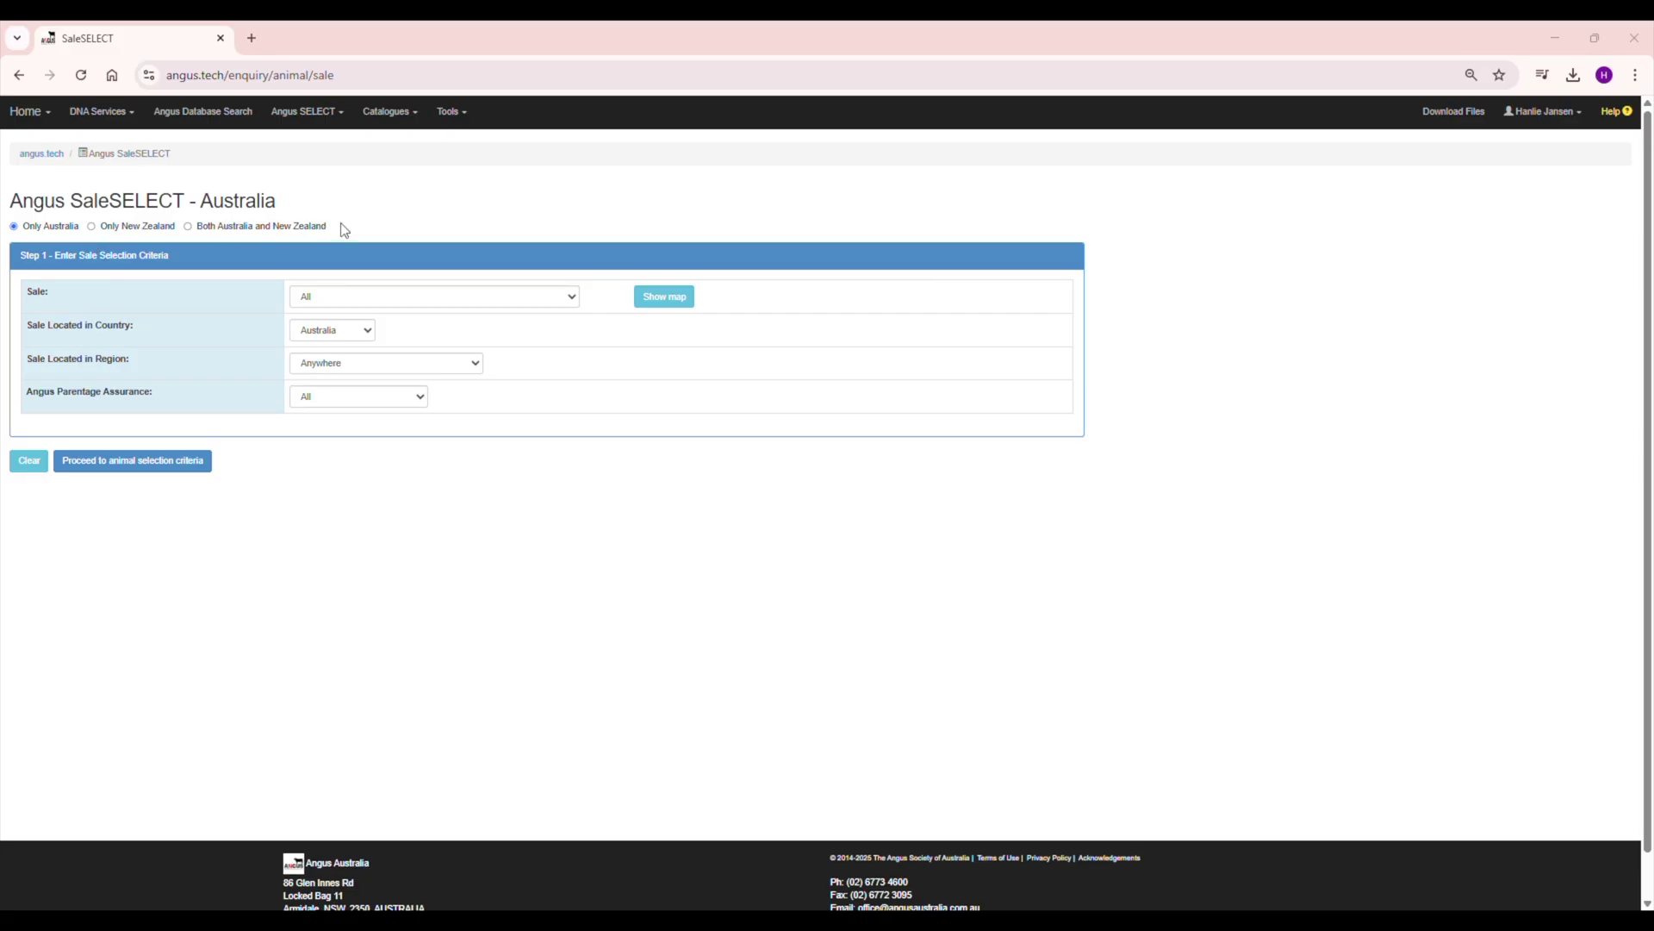
Step: In Angus SaleSELECT, select the Elite Angus Female Sale (04/05/2025) and show the sale location map
{"action": "left_click", "coordinate": [358, 298]}
{"action": "left_click", "coordinate": [408, 339]}
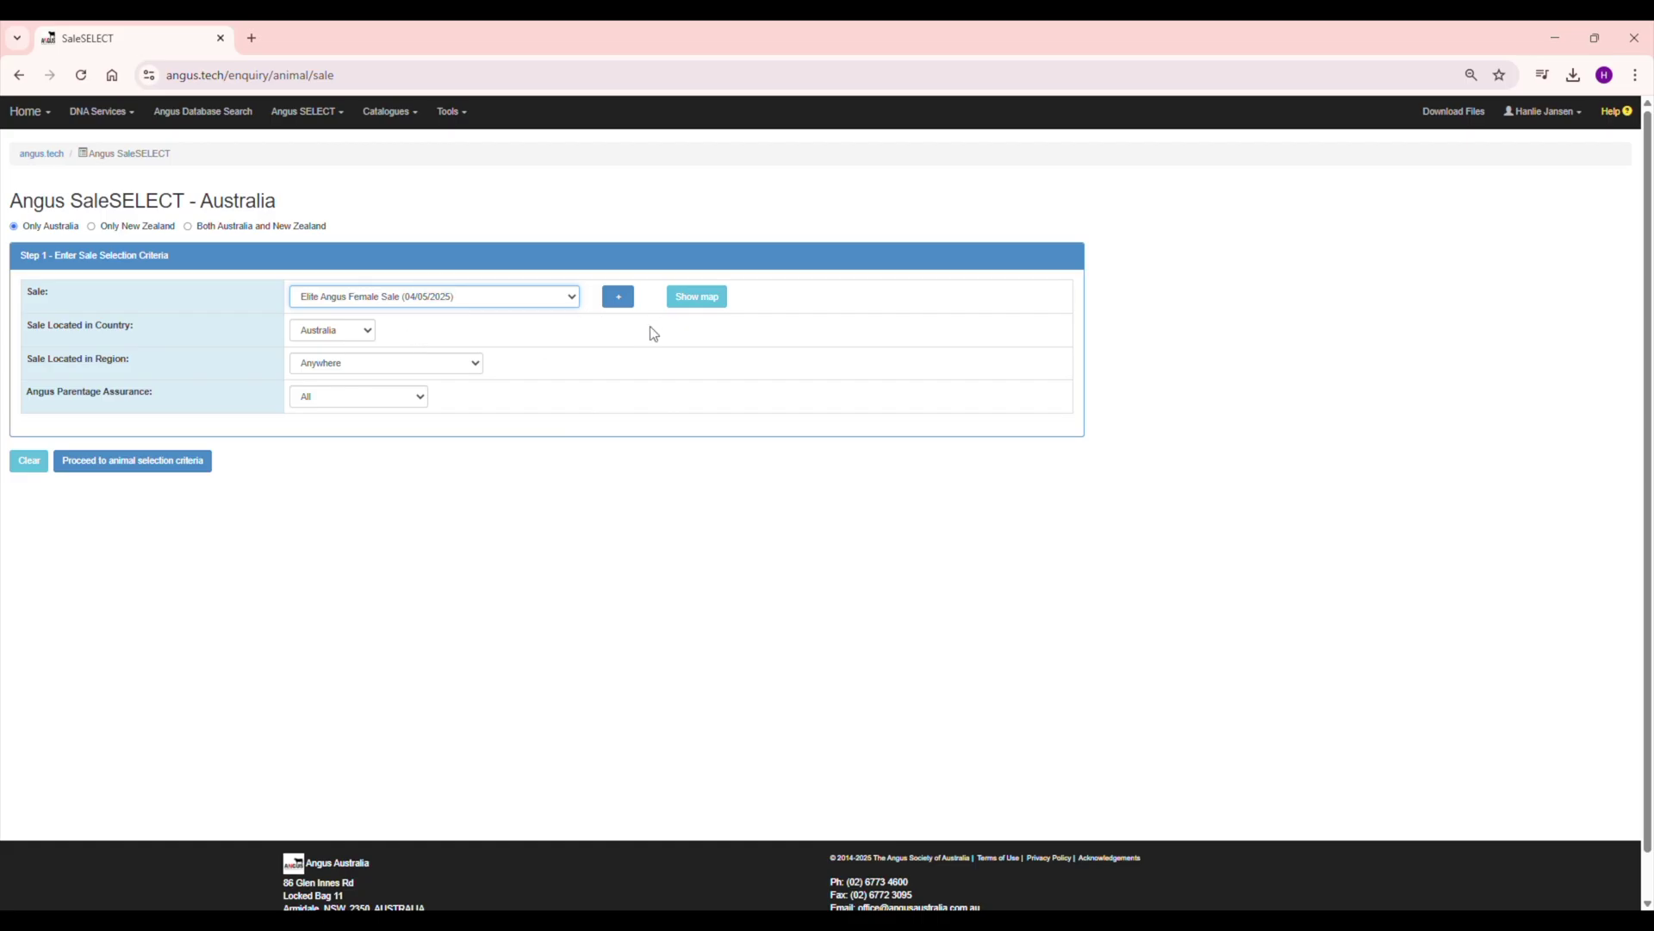
{"action": "left_click", "coordinate": [711, 299]}
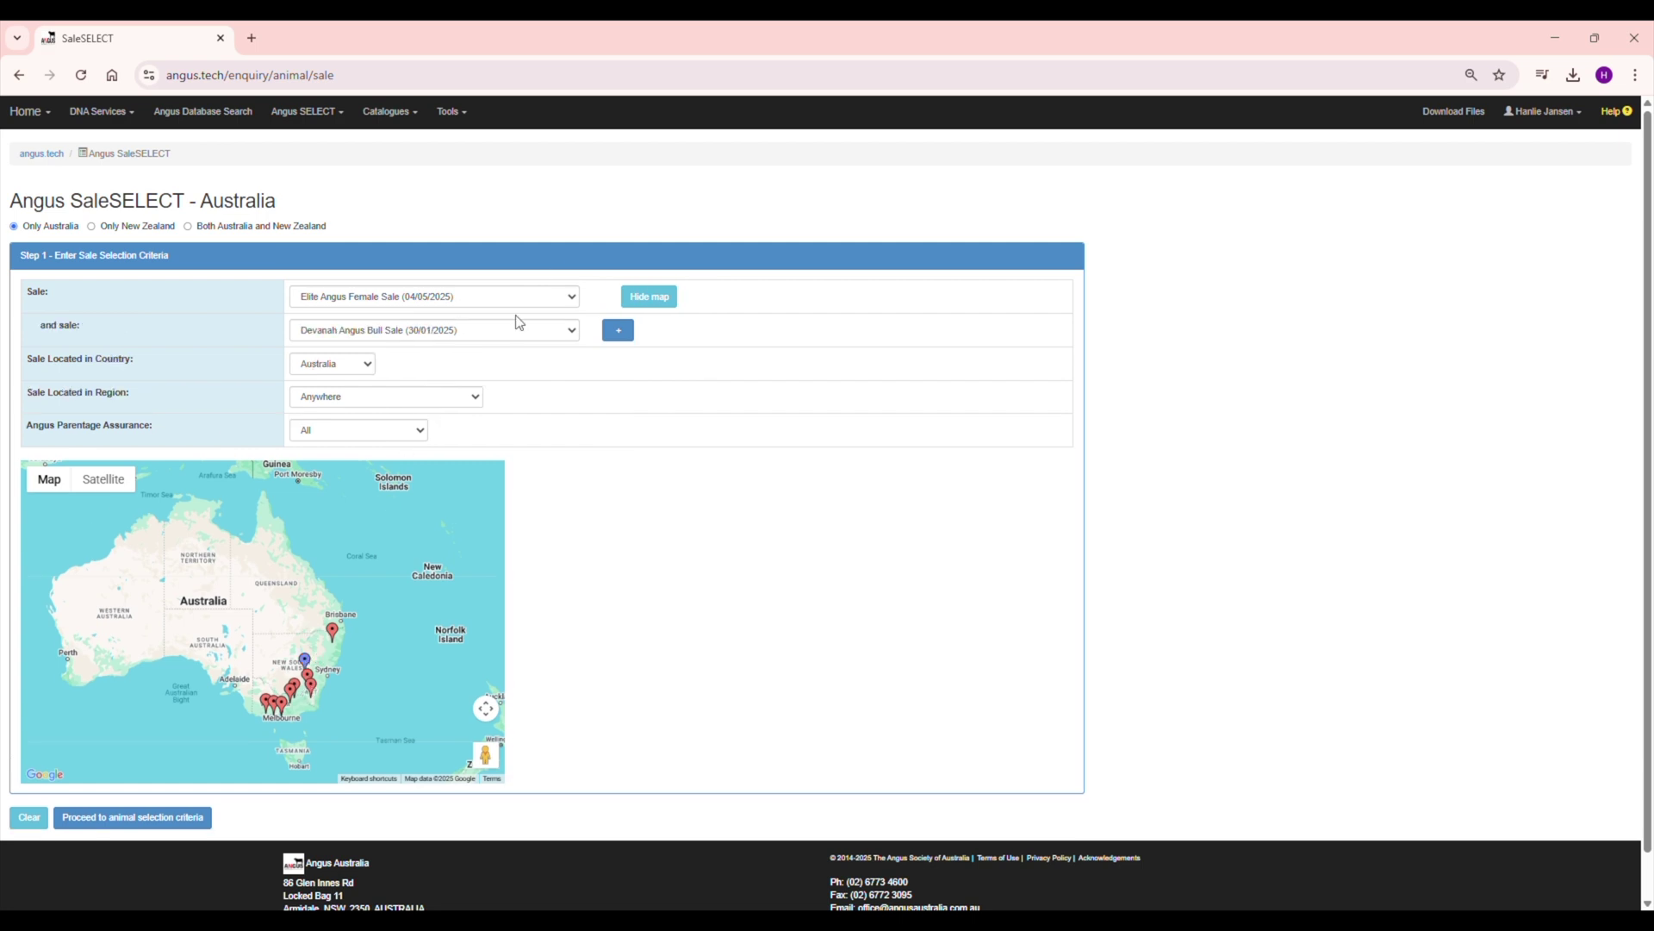
Step: Clear the additional sale selection and proceed to the animal selection criteria
{"action": "left_click", "coordinate": [572, 331]}
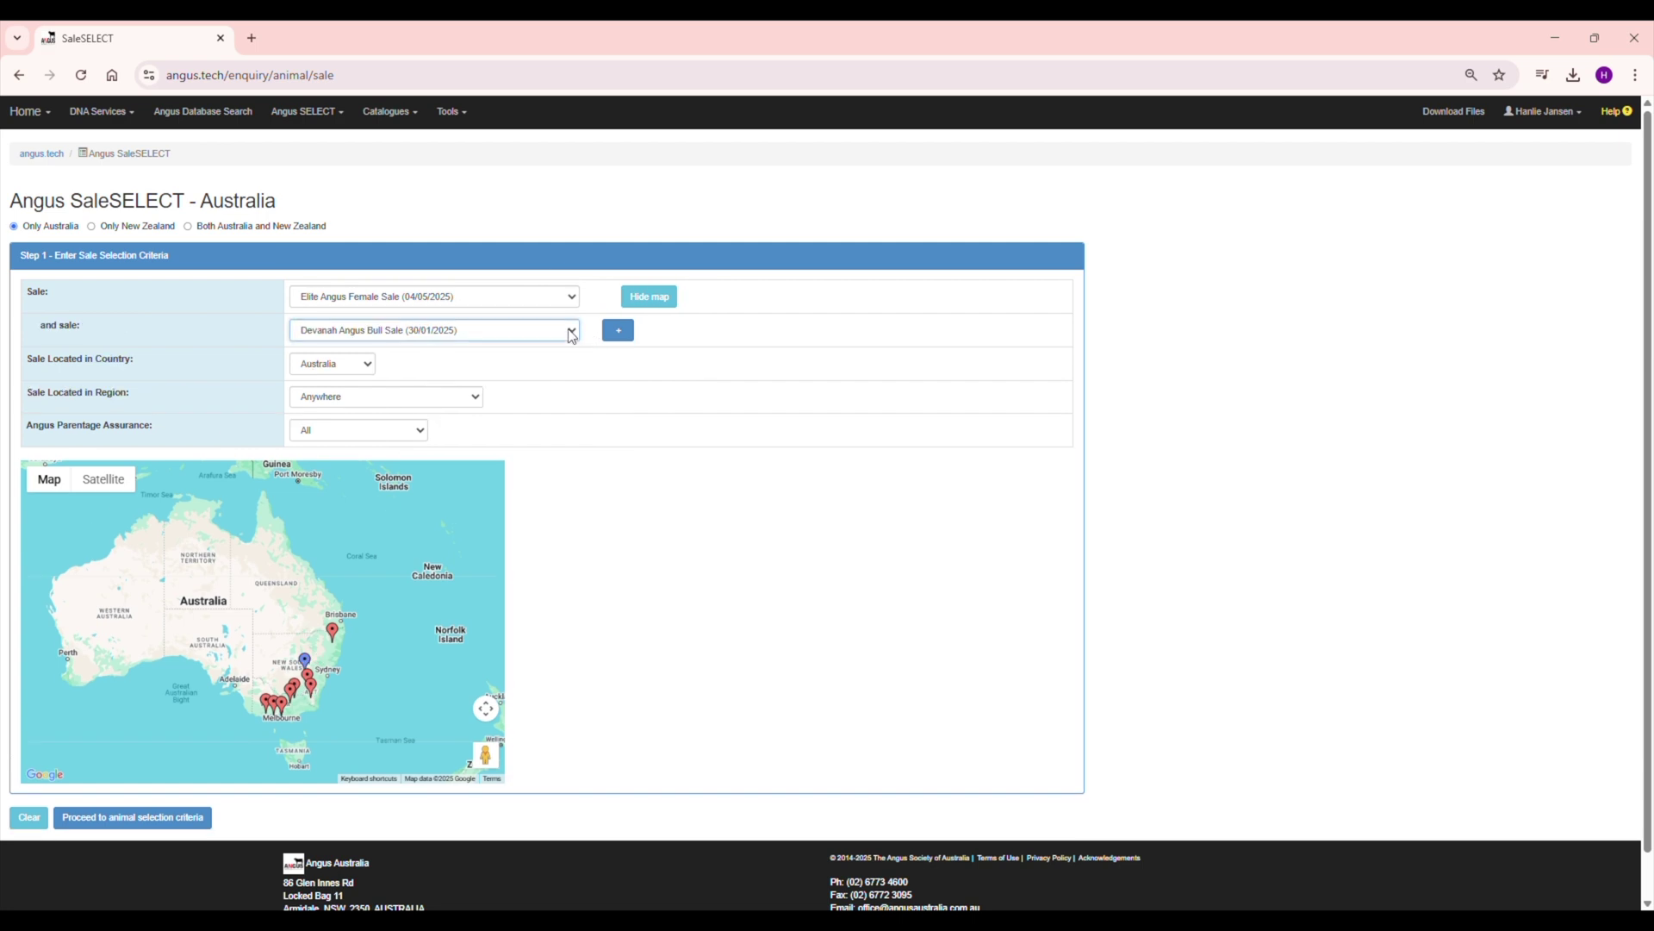
{"action": "left_click", "coordinate": [399, 358]}
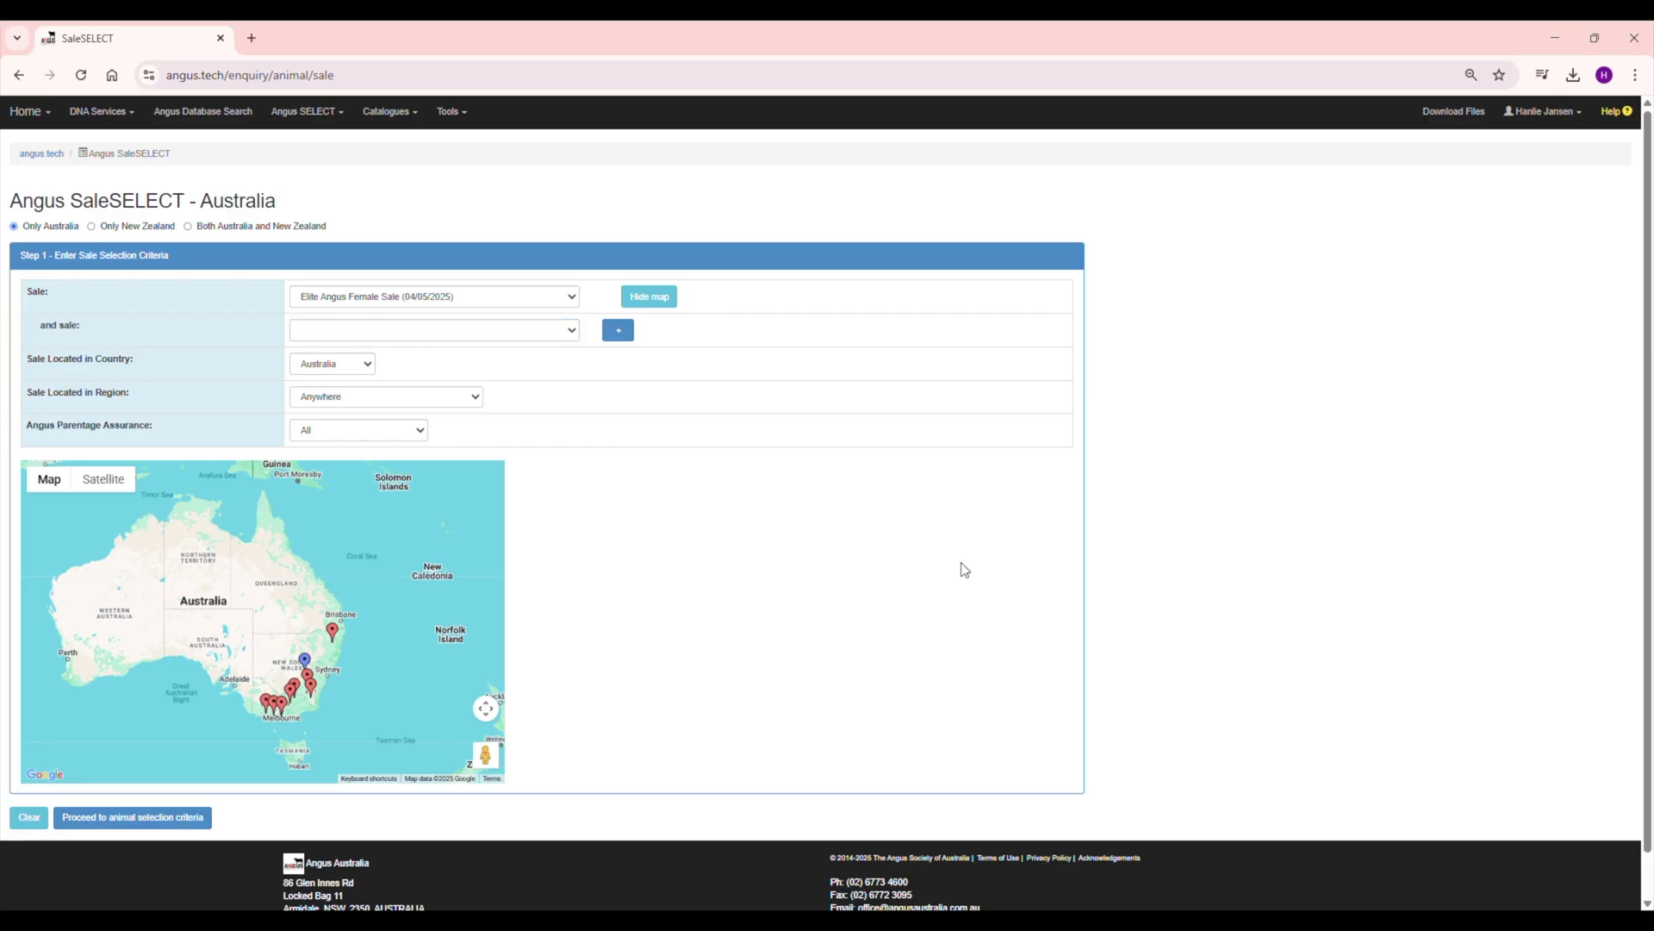
{"action": "left_click", "coordinate": [124, 826]}
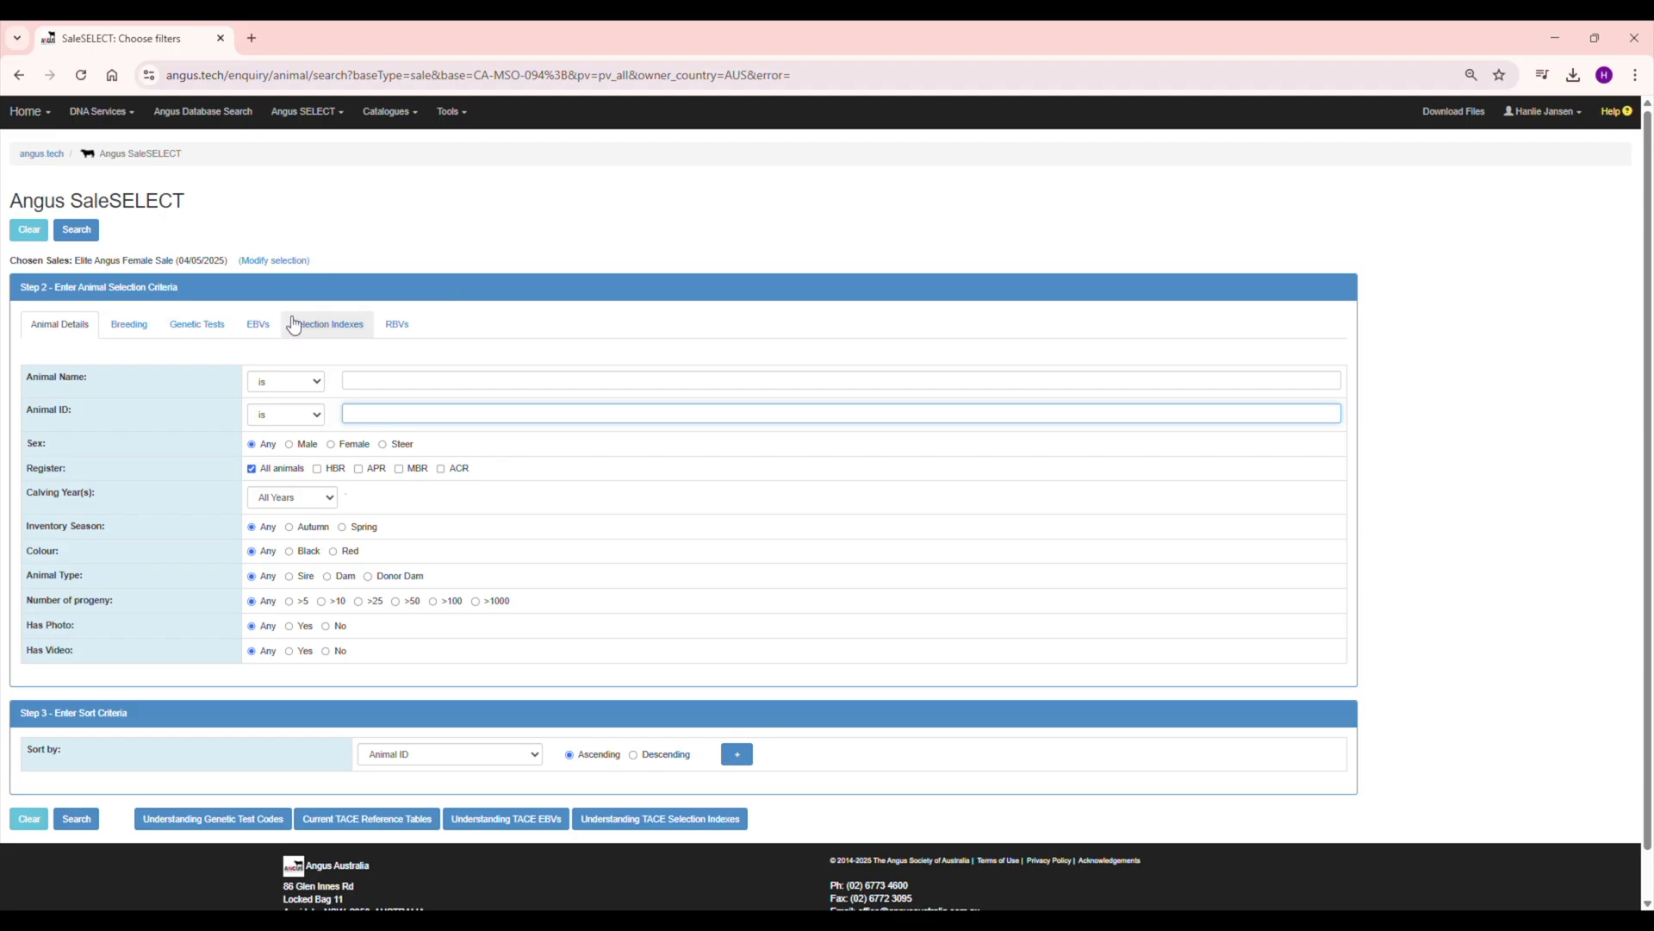
Step: Review the Breeding, Genetic Tests, EBVs and Selection Indexes criteria available for filtering the sale animals
{"action": "left_click", "coordinate": [144, 328]}
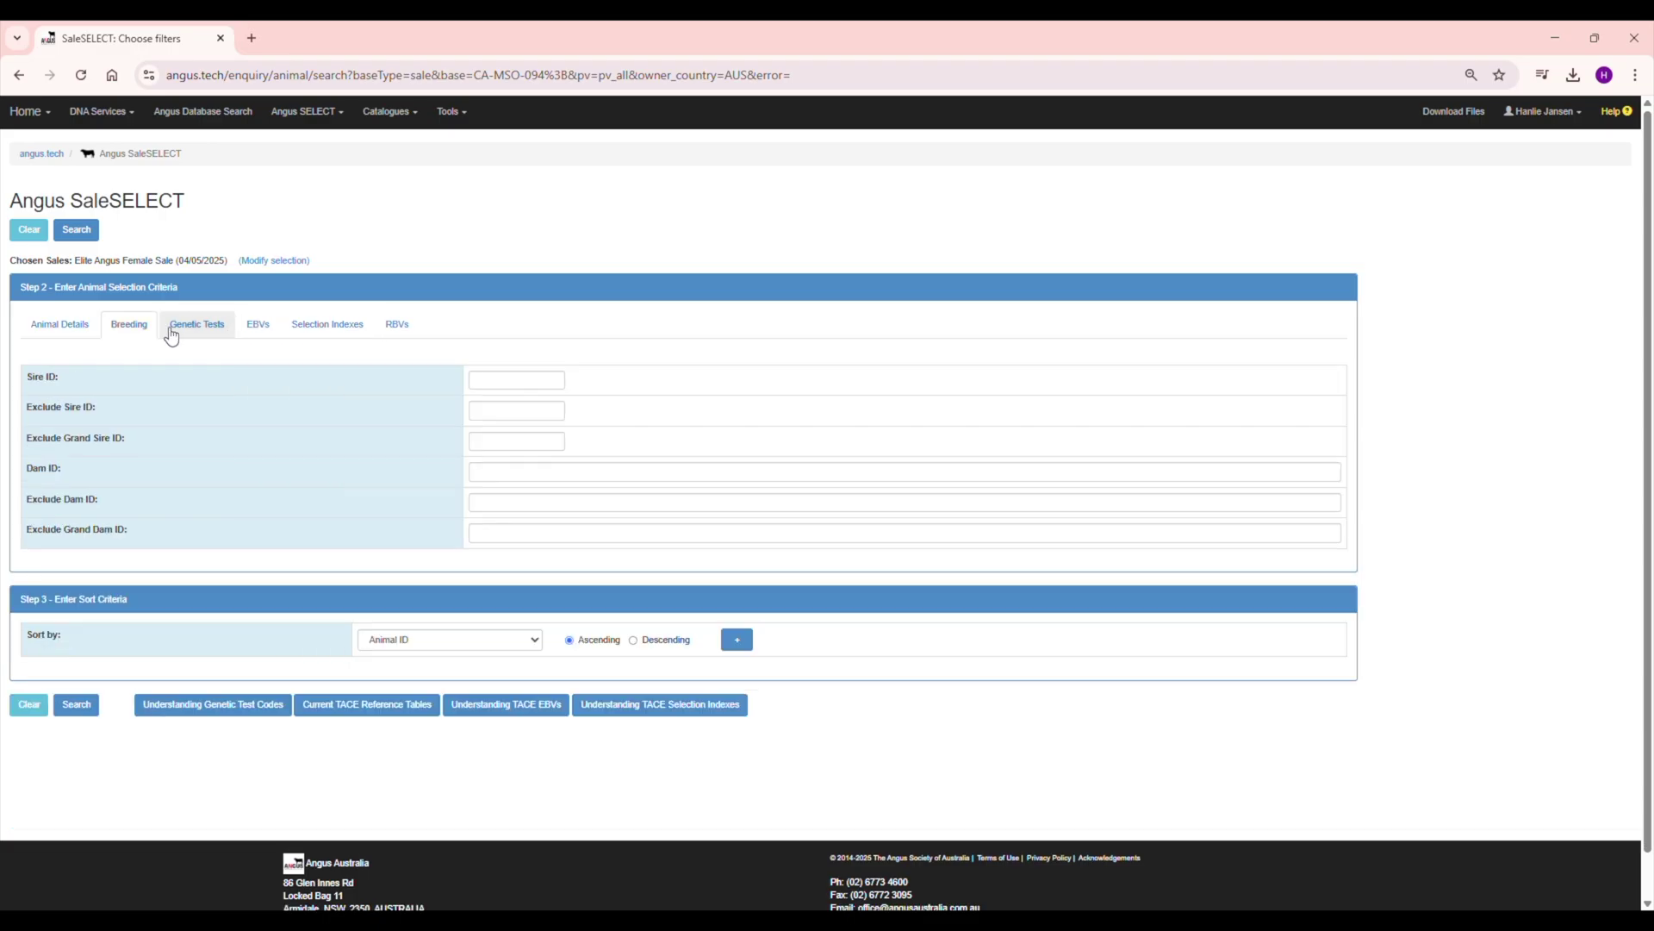
{"action": "left_click", "coordinate": [220, 336]}
{"action": "left_click", "coordinate": [255, 333]}
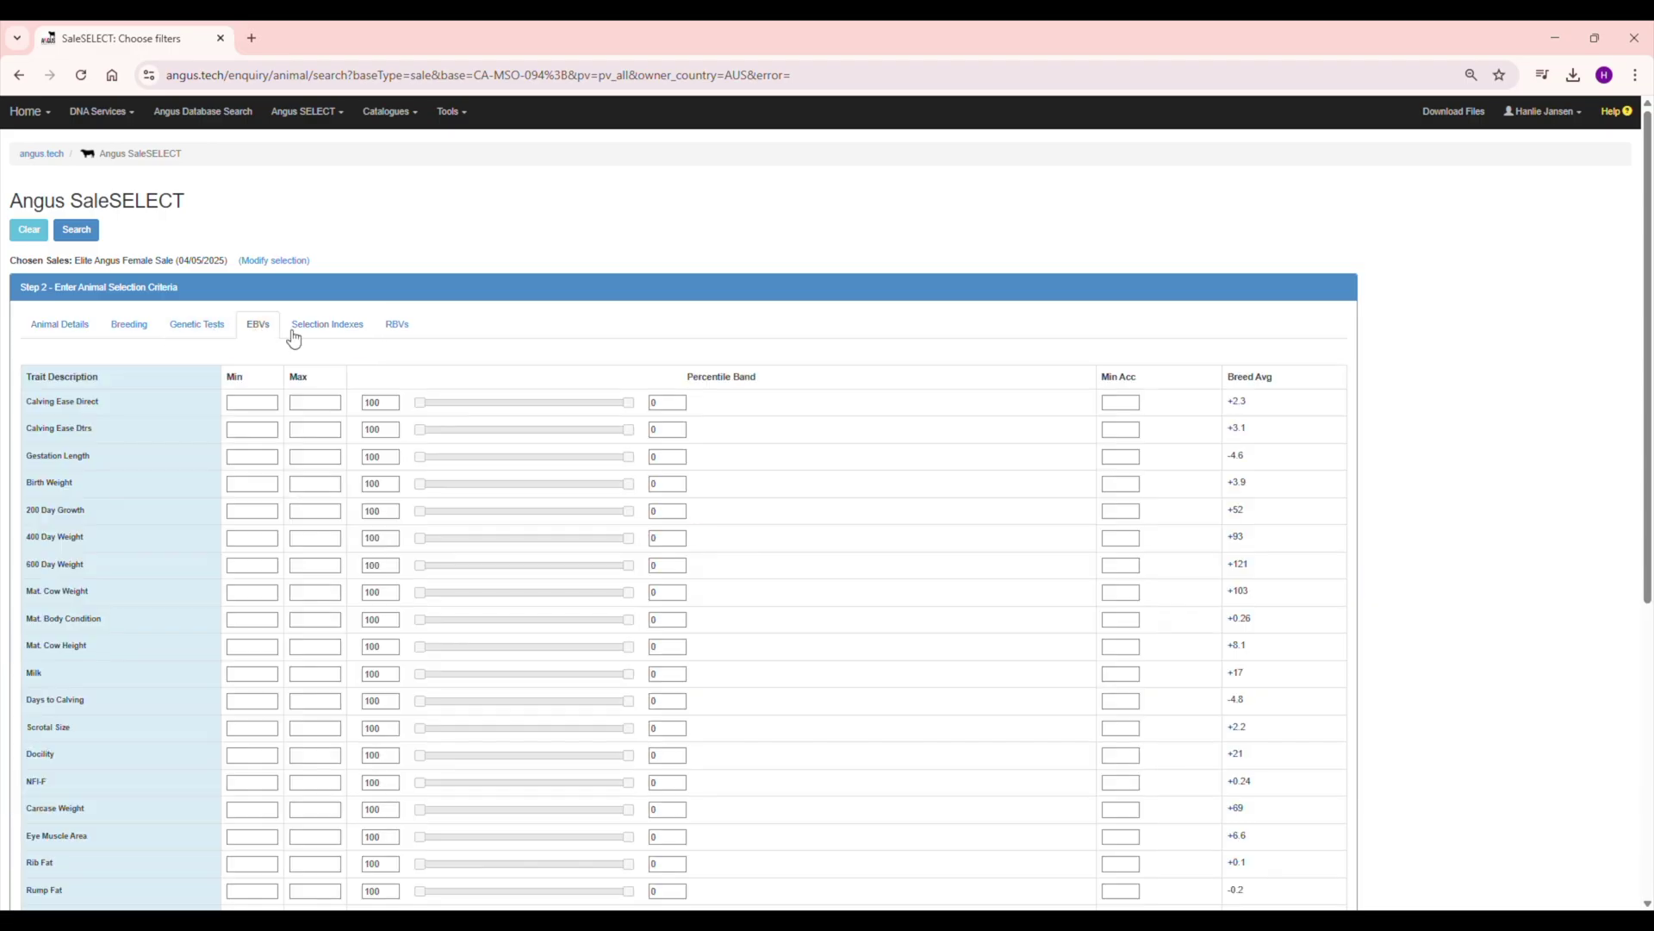
{"action": "left_click", "coordinate": [344, 336]}
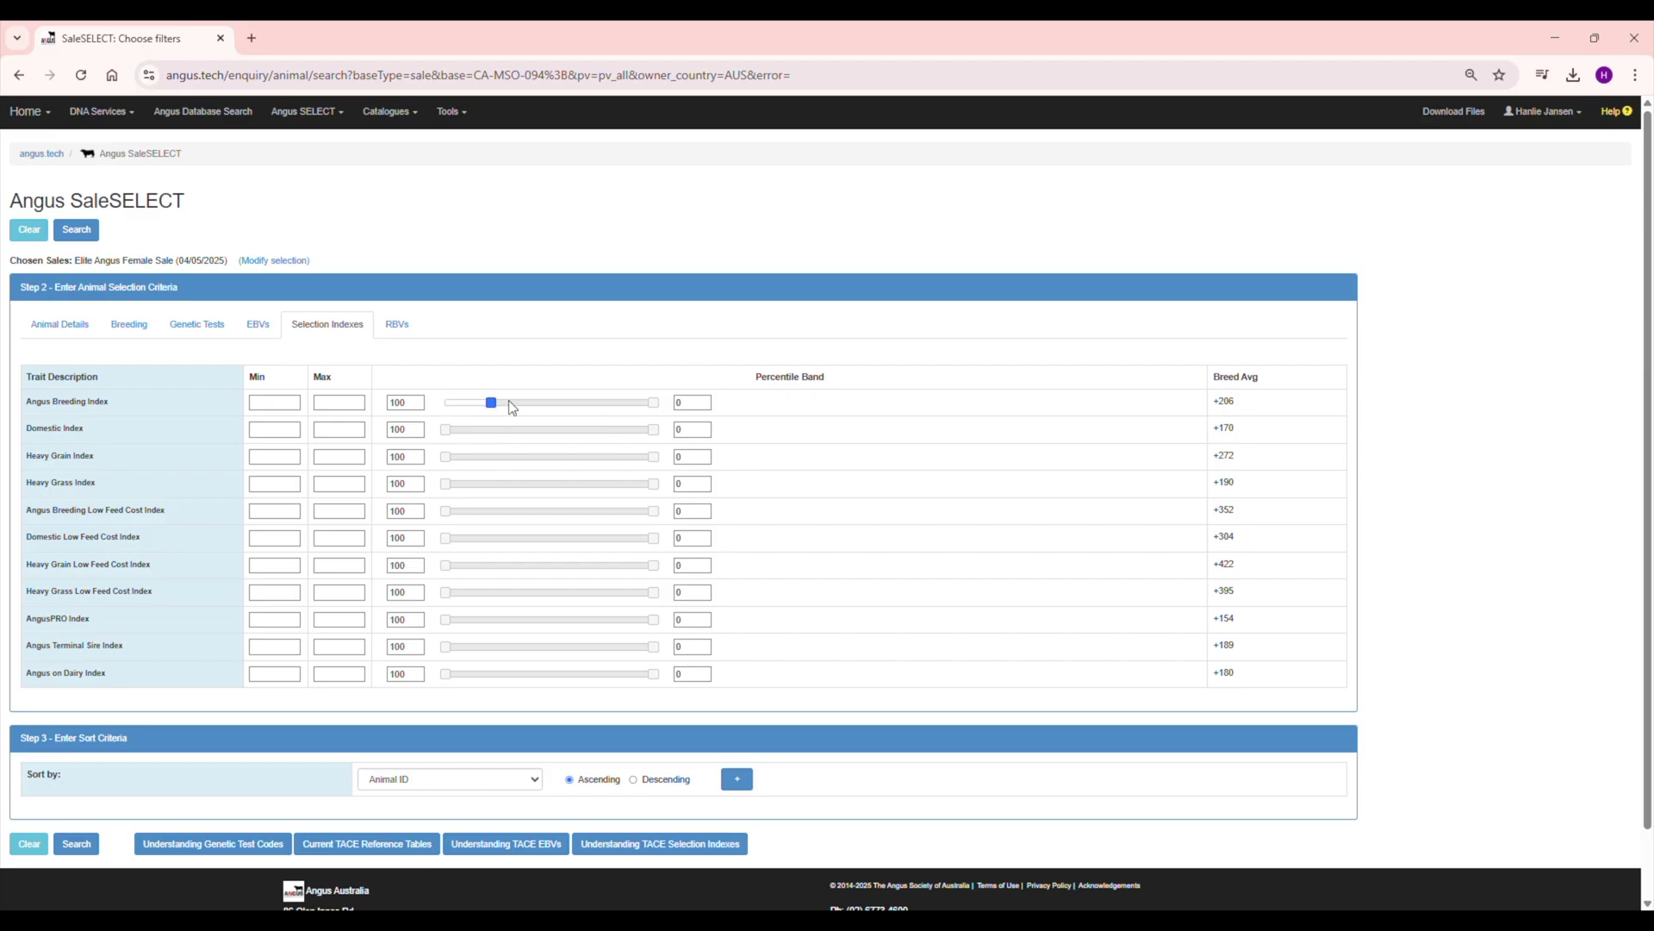
Step: Return to the Animal Details criteria and run the search for the chosen sale without entering any animal filters
{"action": "left_click", "coordinate": [63, 331]}
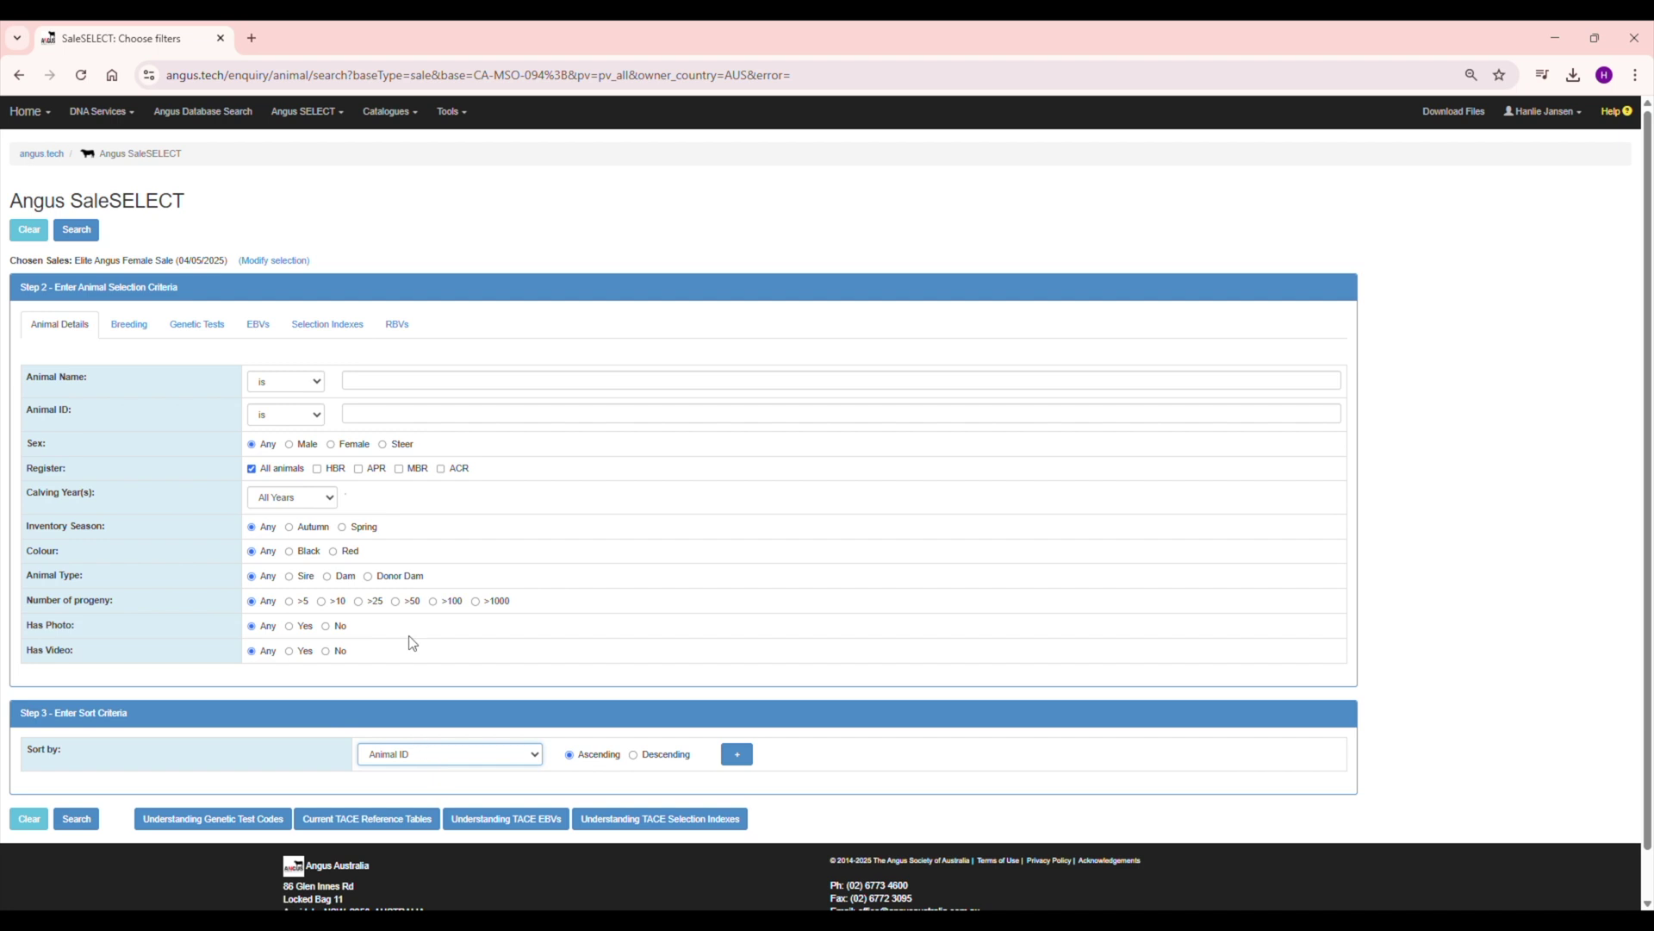
{"action": "left_click", "coordinate": [427, 388]}
{"action": "left_click", "coordinate": [76, 819]}
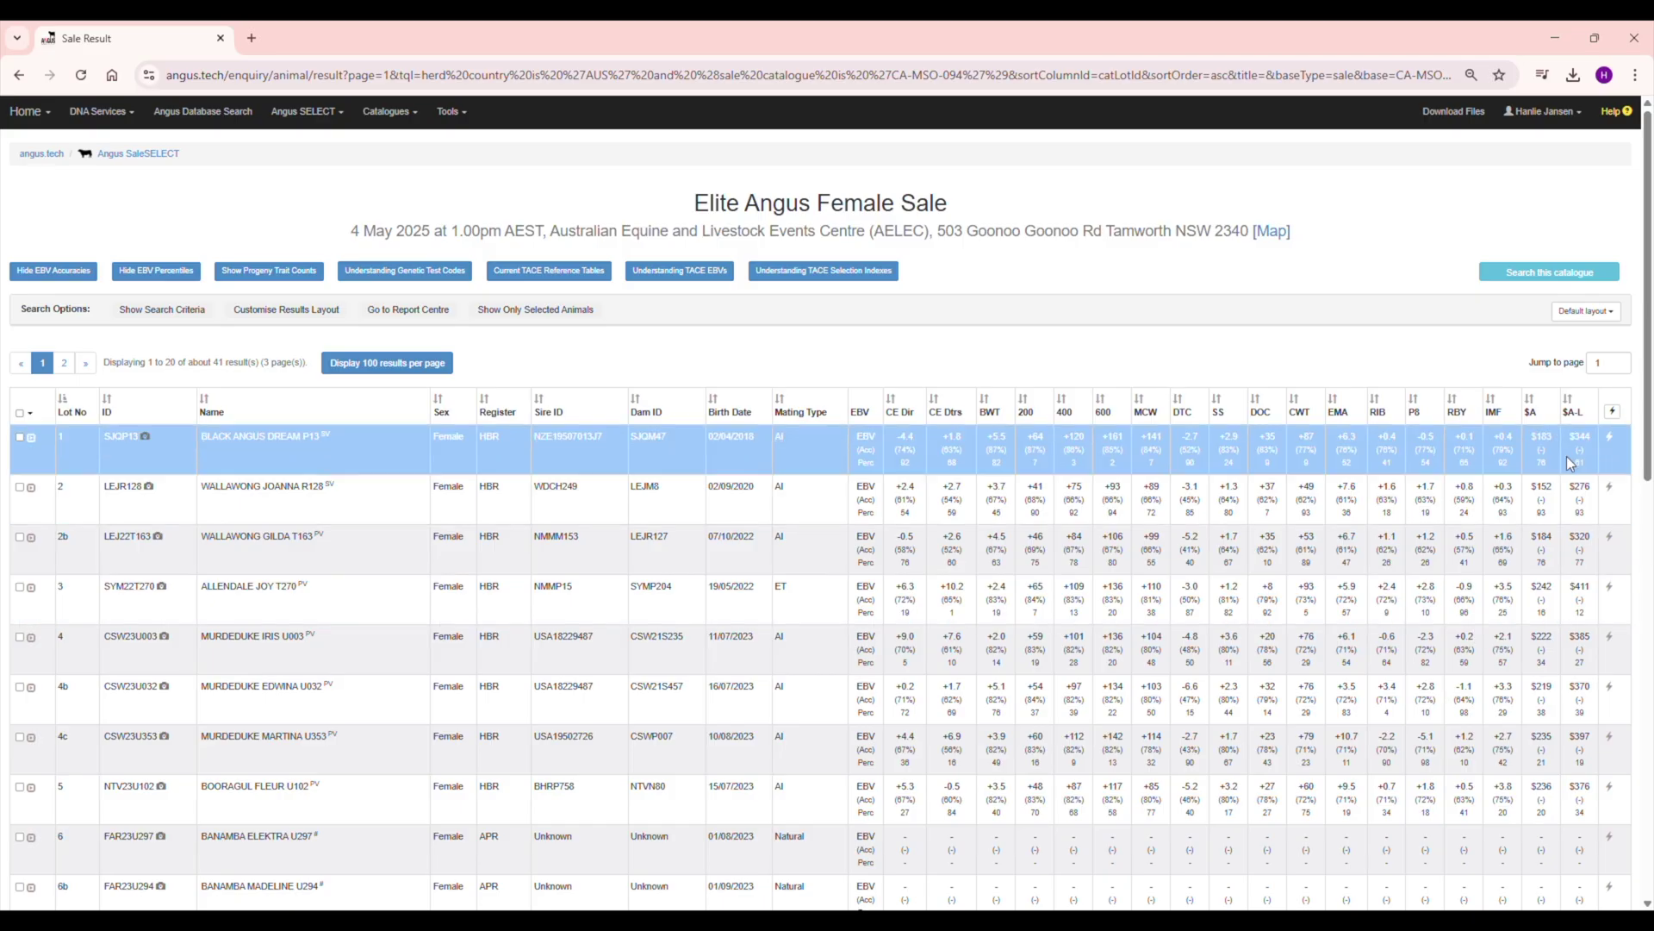
Step: Check the available results layouts, keep the default layout, and go to the Report Centre for the sale results
{"action": "left_click", "coordinate": [1608, 312]}
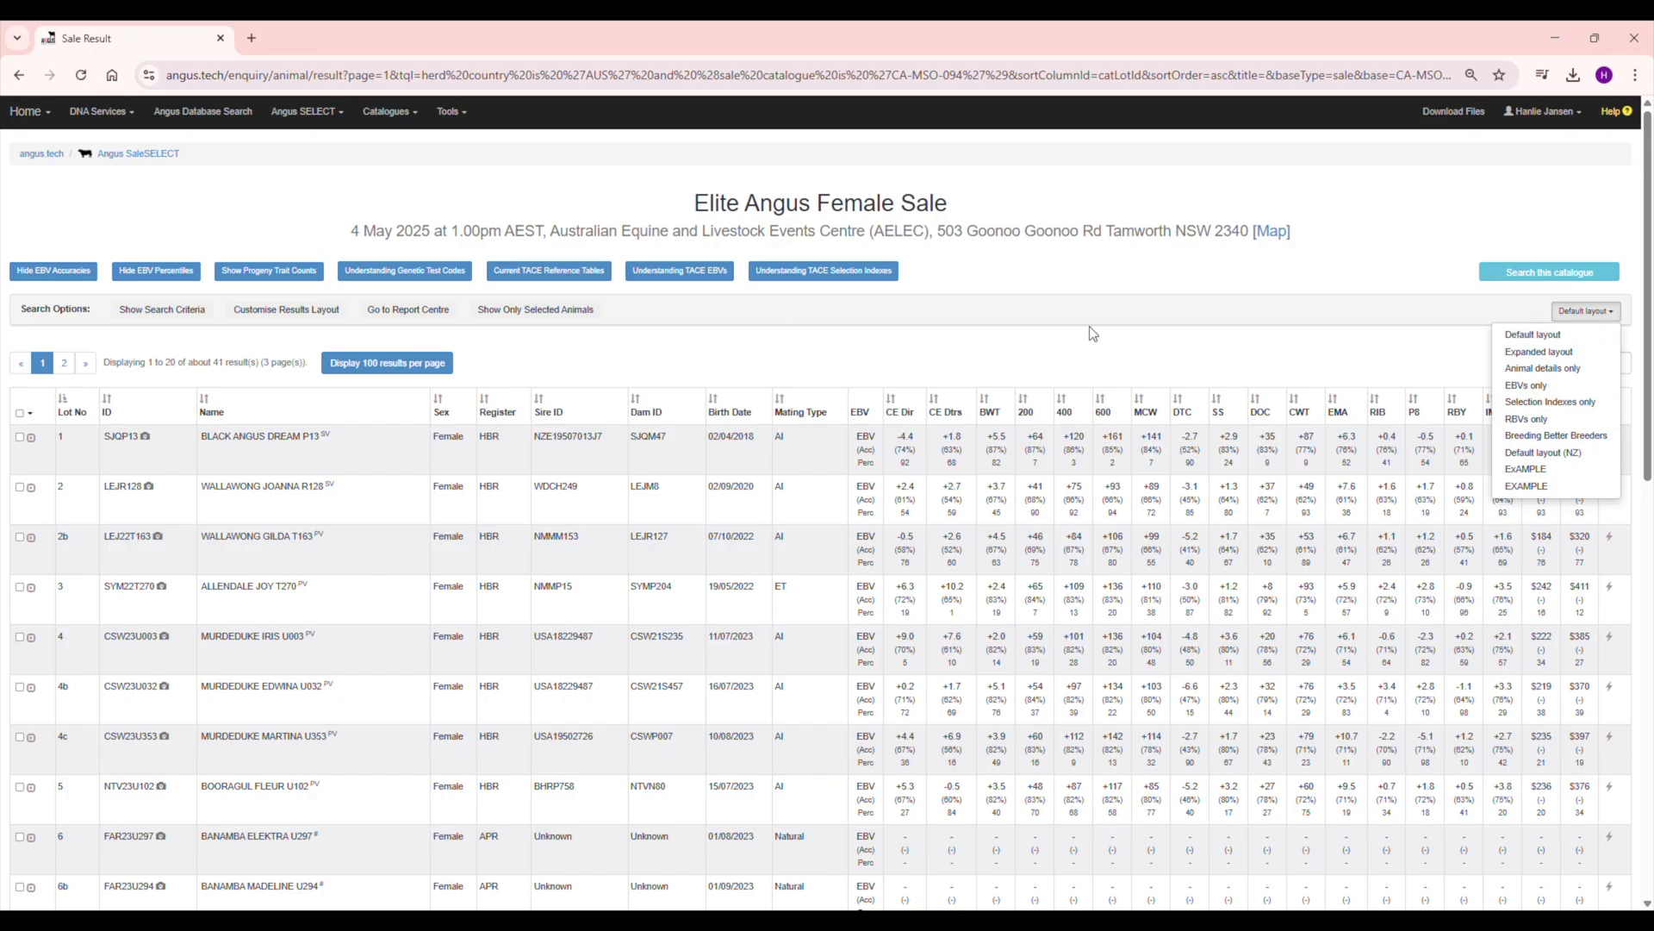
{"action": "left_click", "coordinate": [980, 353]}
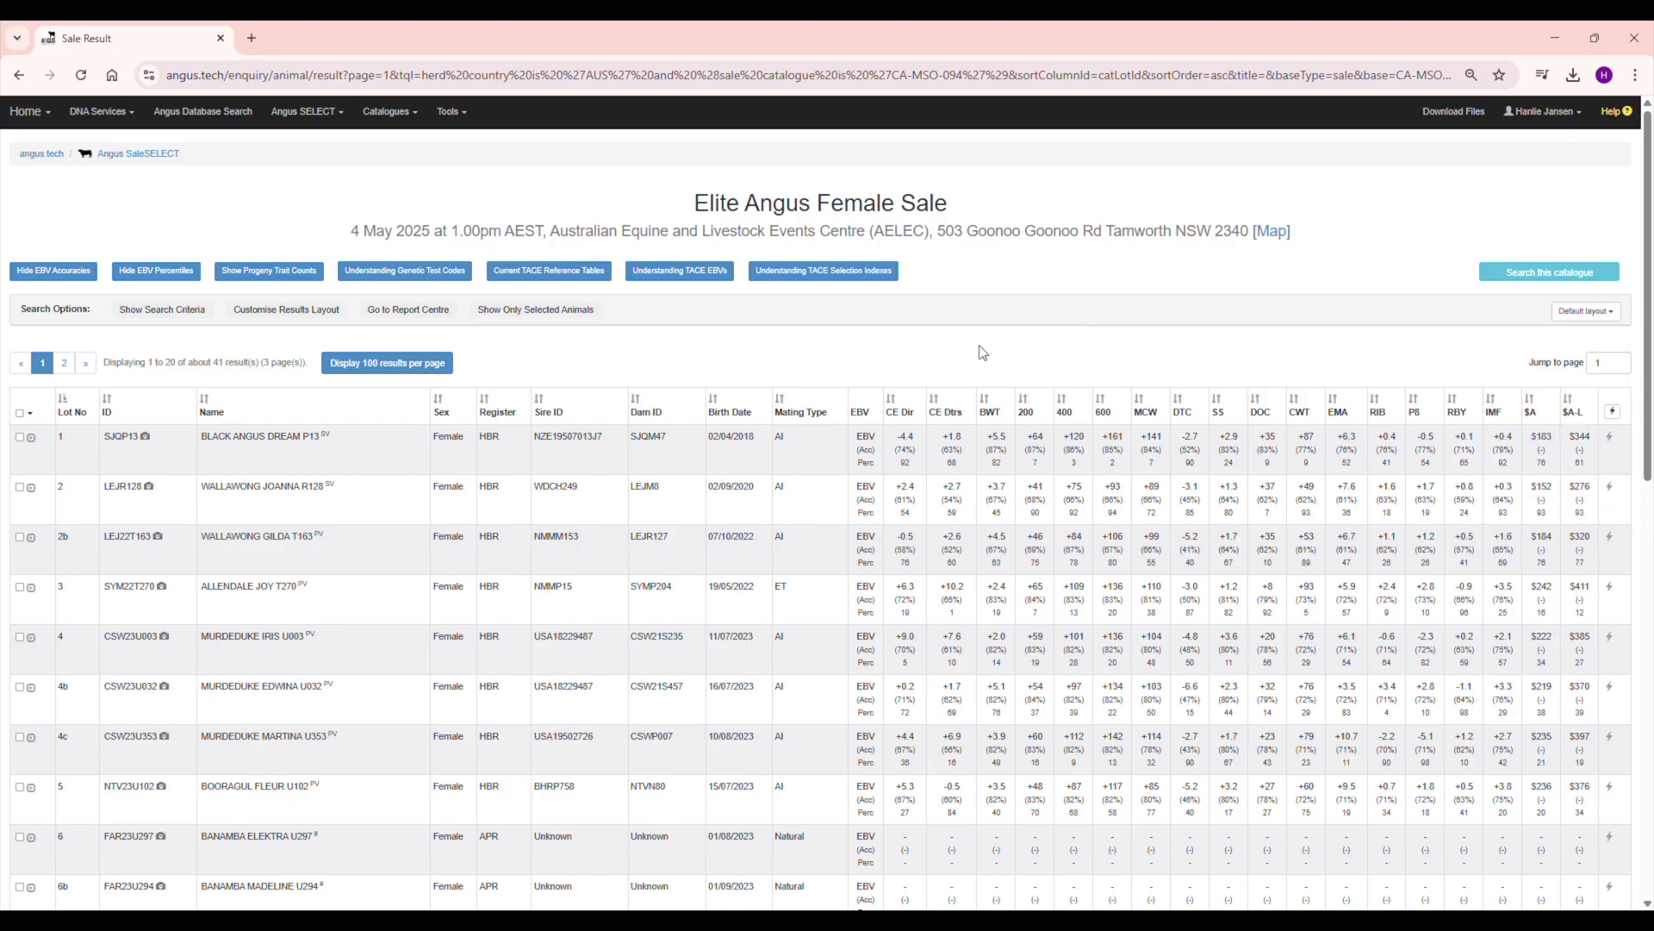
{"action": "left_click", "coordinate": [434, 310]}
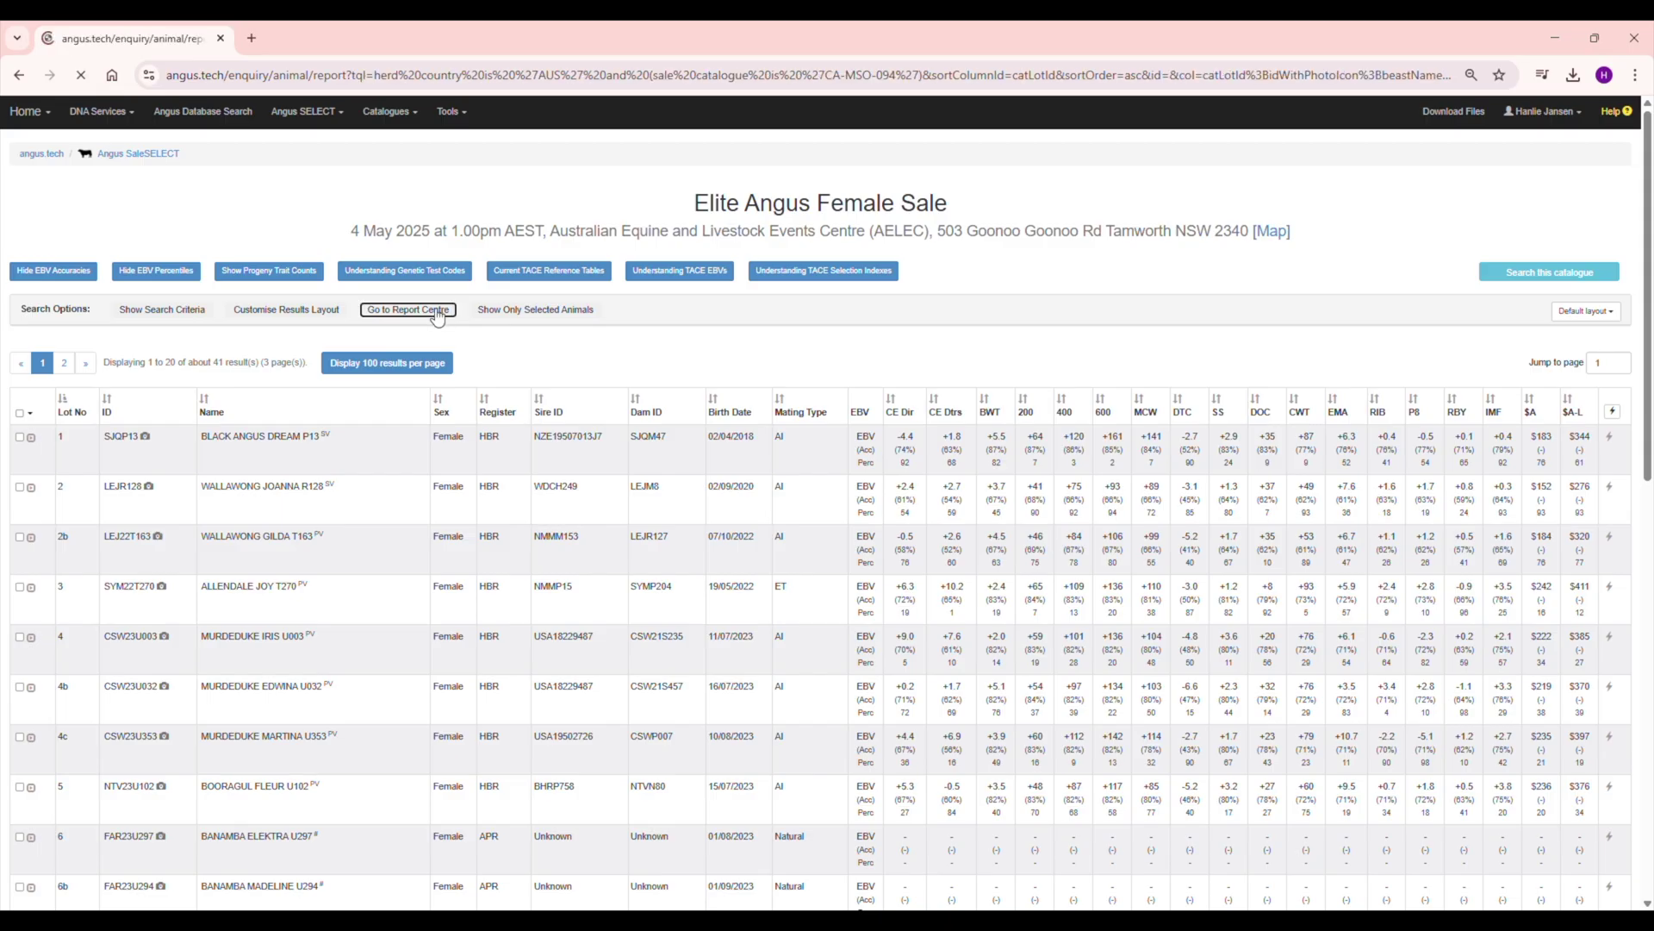